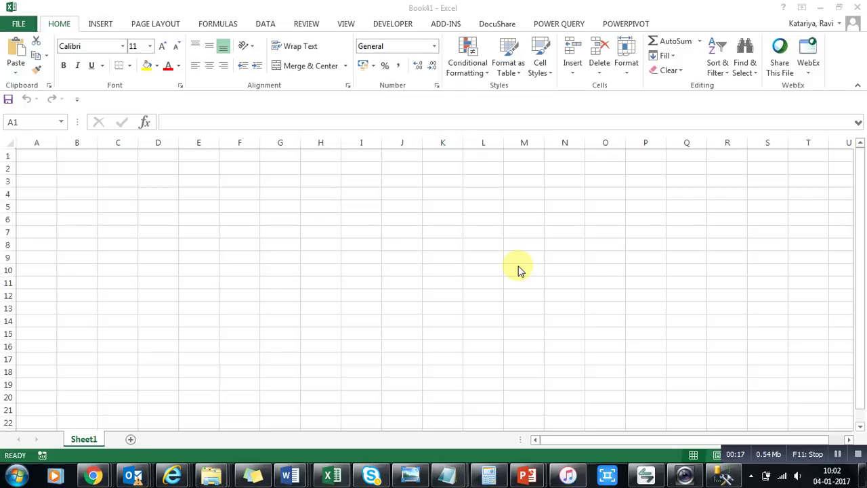
Show Excel's Power Query commands, switch to Chrome and search Google for "power query download".
click(566, 27)
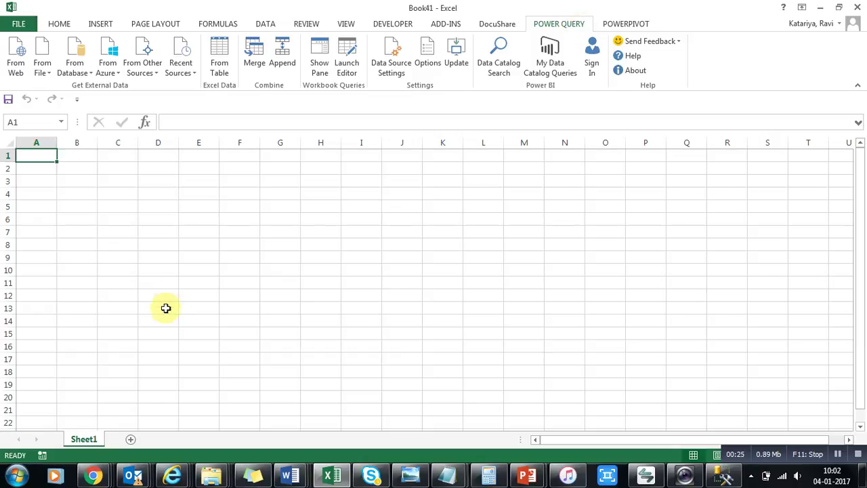
mouse_move(99, 476)
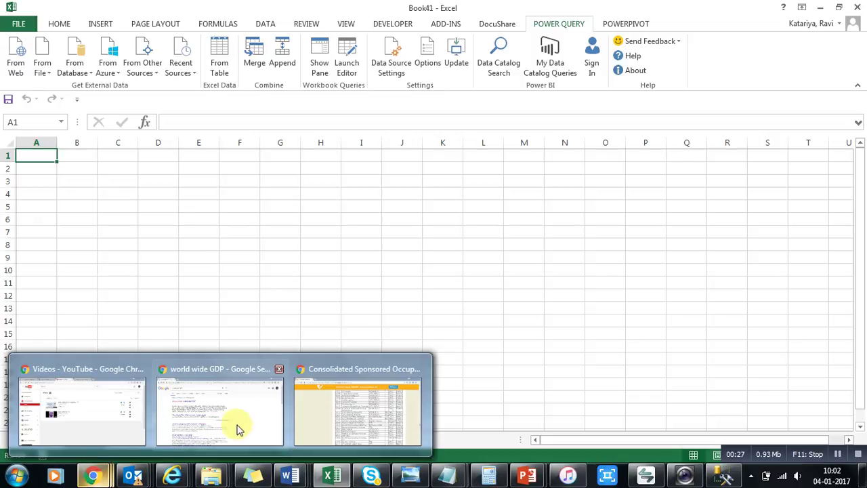
click(331, 412)
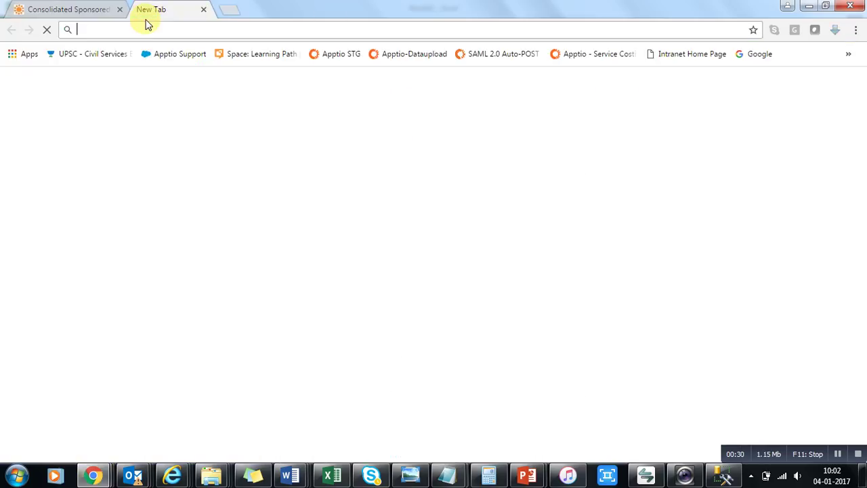
click(143, 10)
text(po)
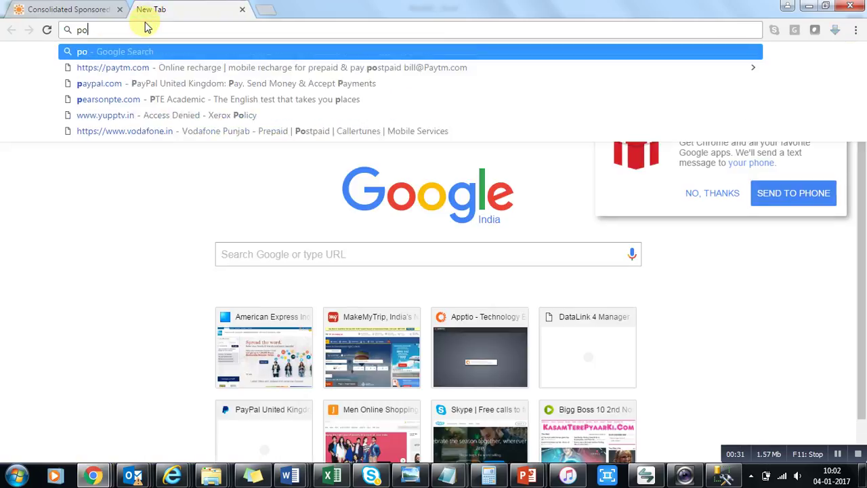
text(wer q)
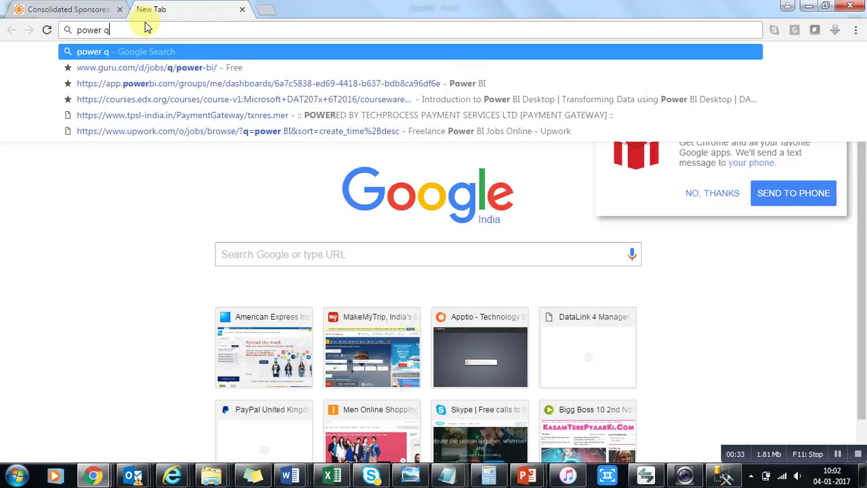
text(uery)
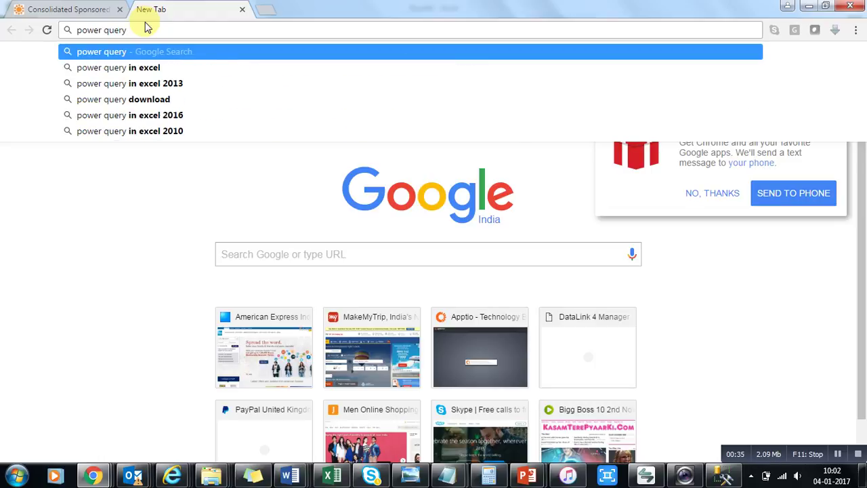
key(Down)
key(Down)
key(Down)
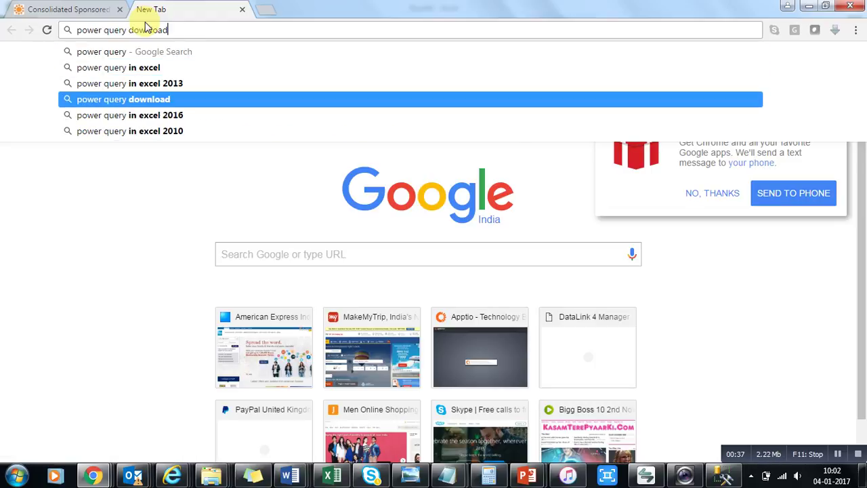
key(Return)
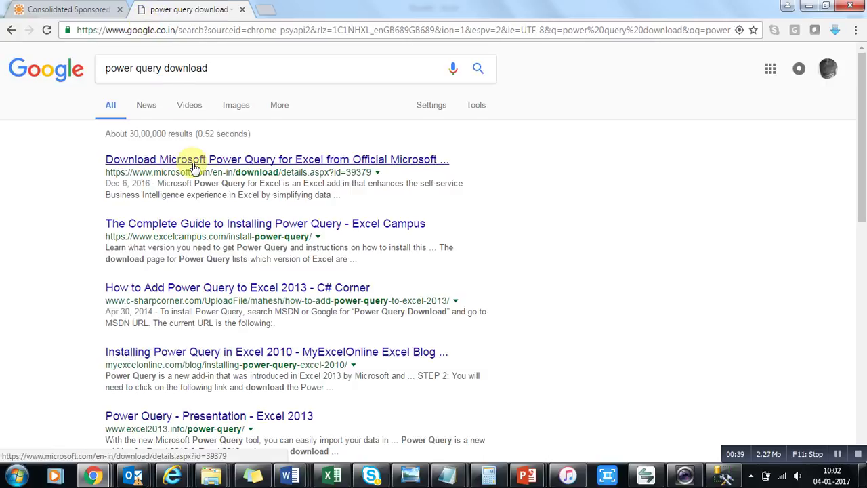
Open Microsoft's Power Query for Excel download page, bring up the file choices and compare the 32-bit and 64-bit installers.
click(199, 167)
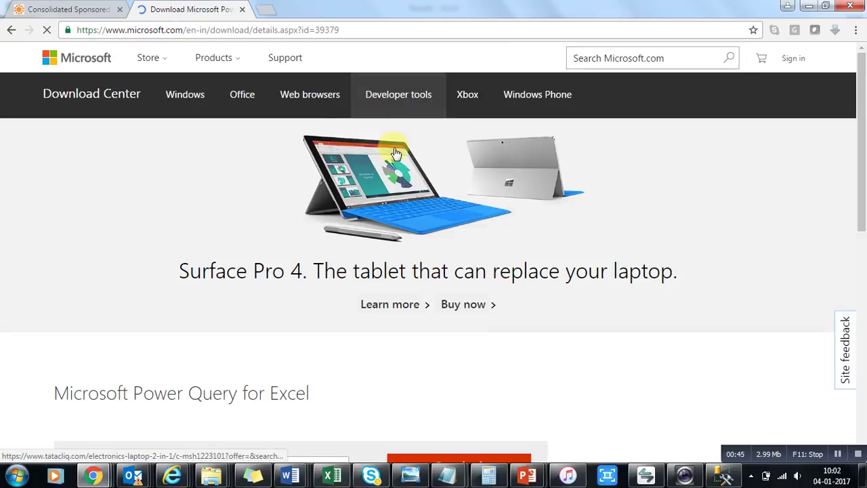
scroll(862, 170, down, 3)
scroll(862, 214, down, 1)
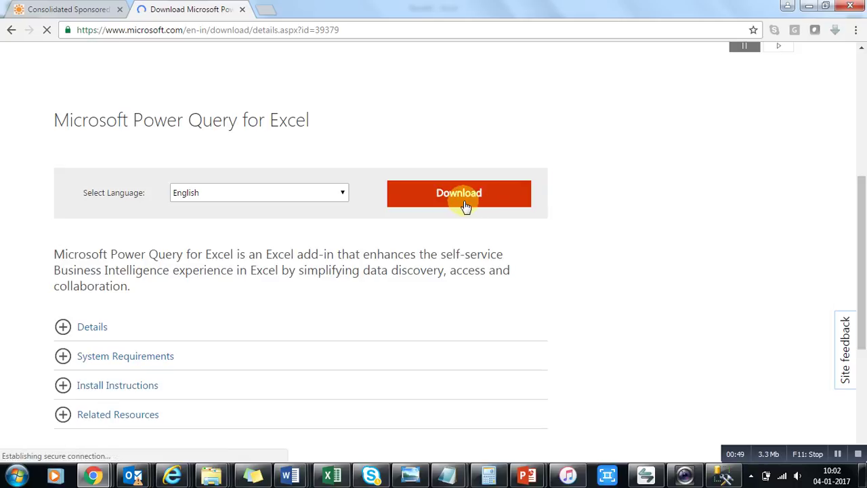
click(466, 207)
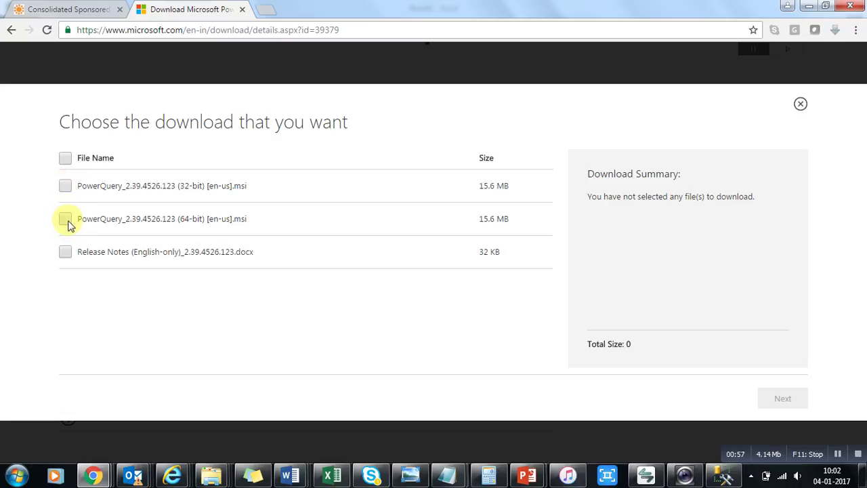
drag(126, 190, 143, 187)
drag(203, 183, 247, 186)
drag(166, 219, 238, 218)
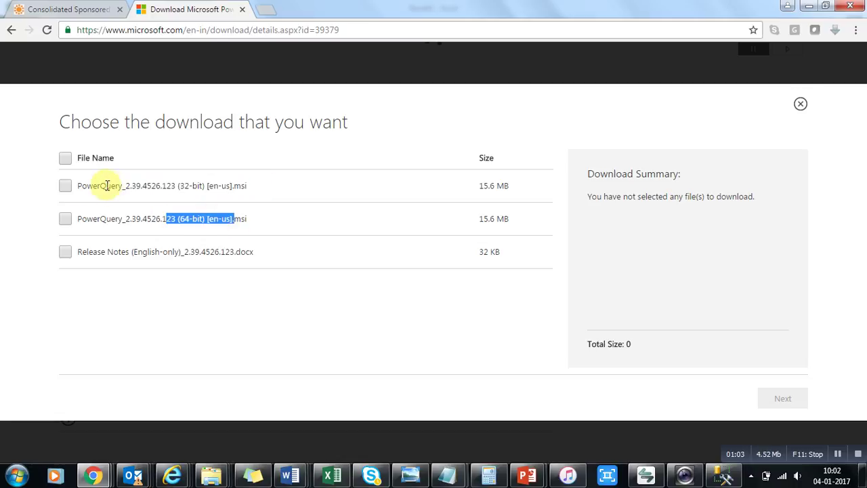
Switch to the Book41 workbook in Excel.
key(alt+Tab)
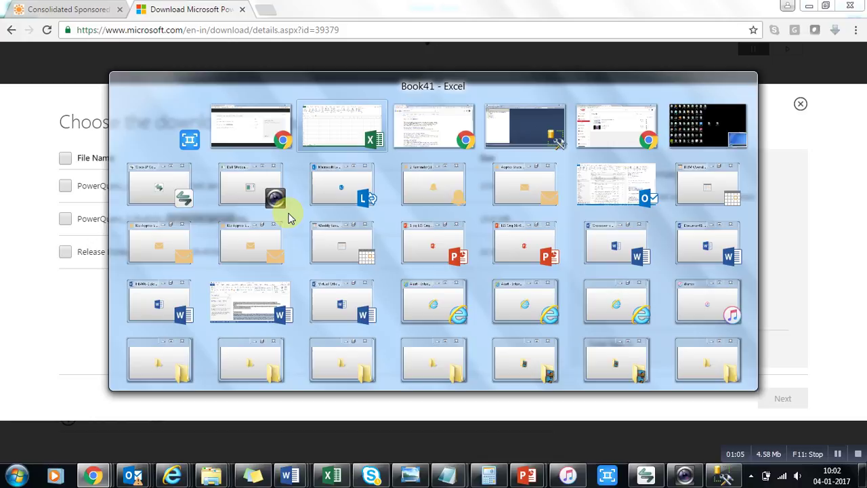
key(alt+Tab)
click(287, 212)
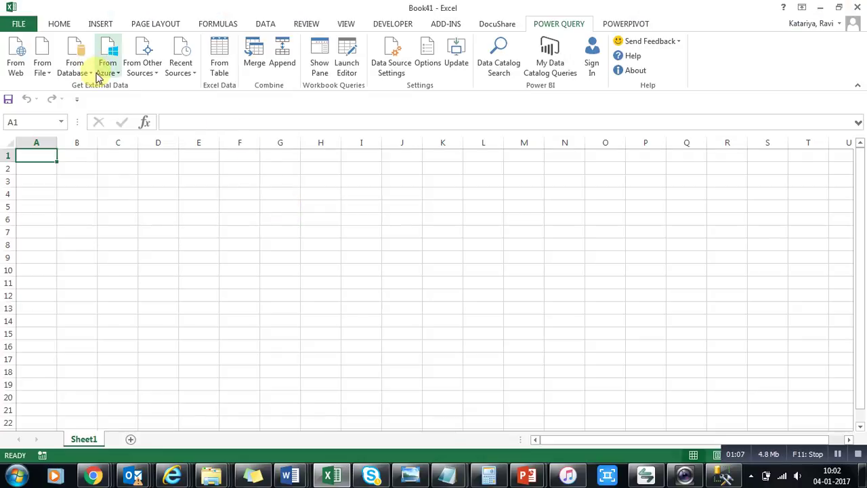
click(22, 23)
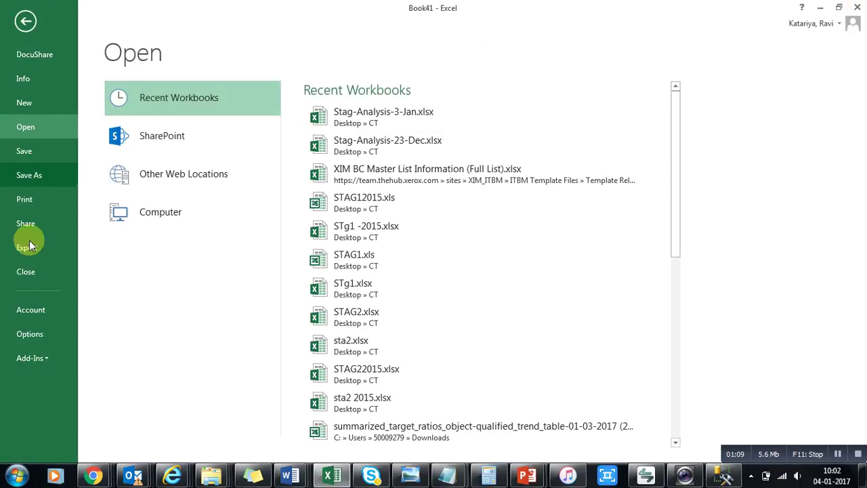
click(30, 334)
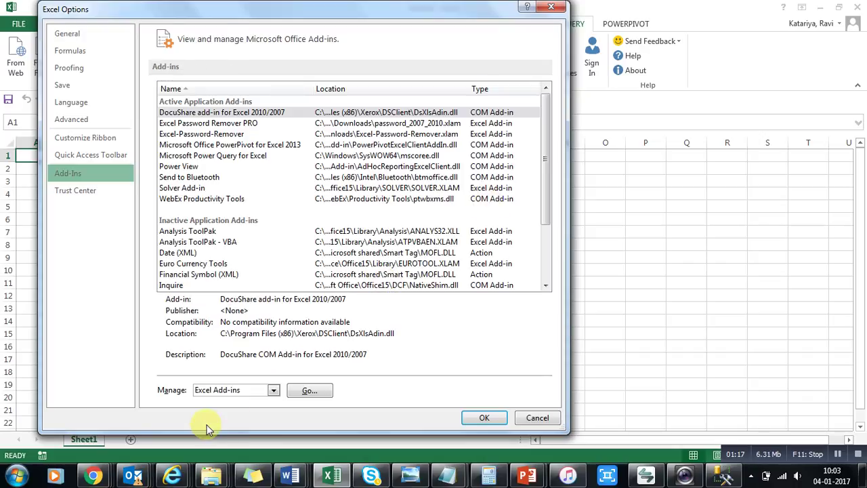
click(313, 389)
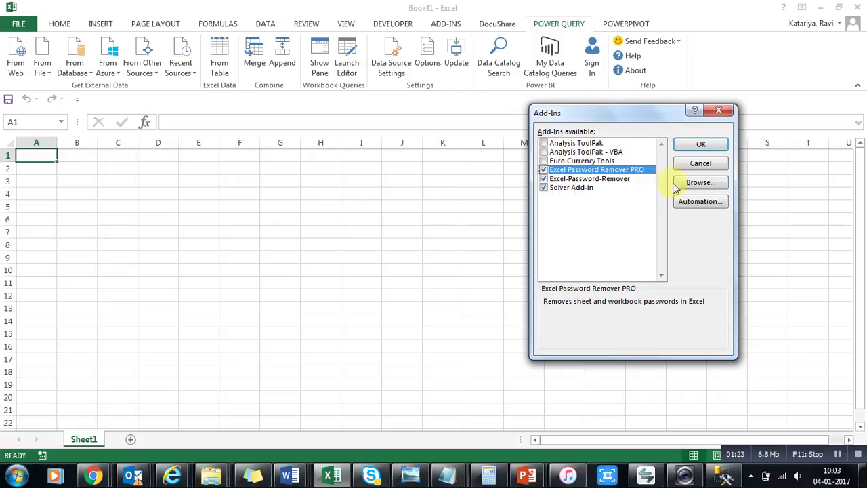
click(704, 183)
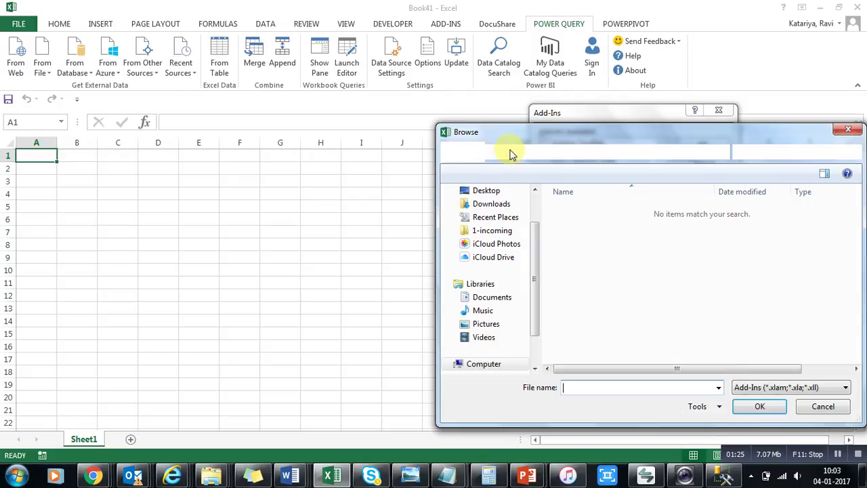
click(849, 128)
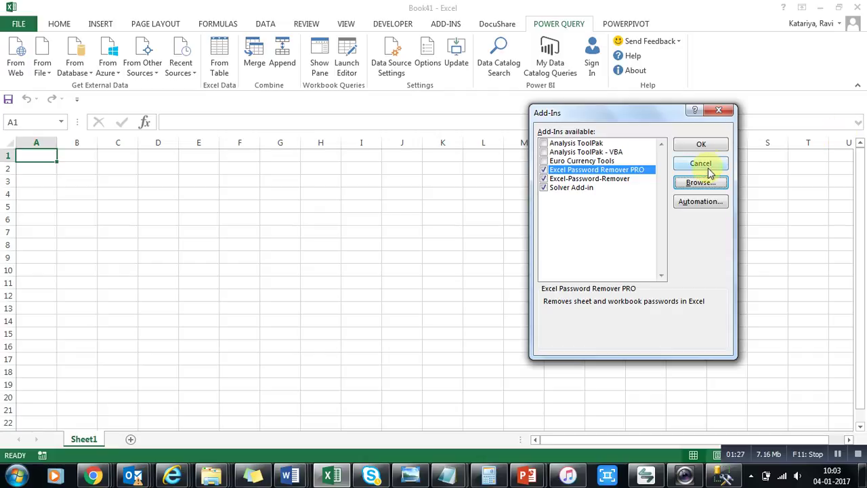
click(704, 168)
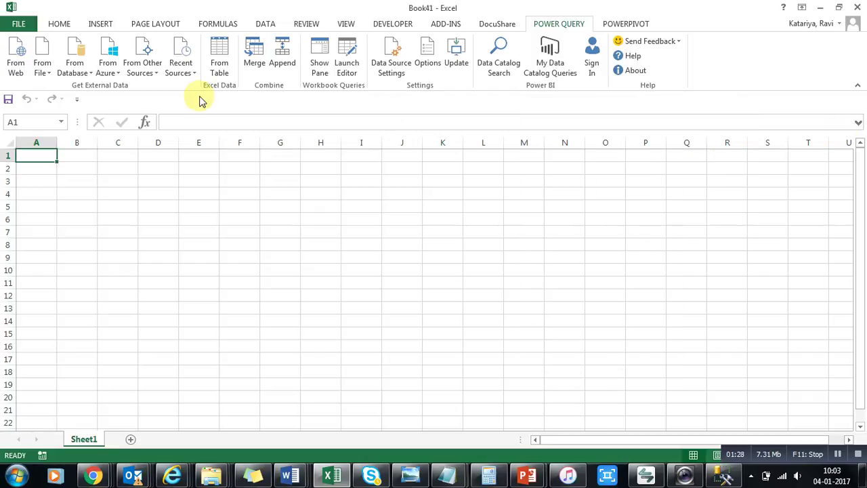
Open the COM Add-ins manager from Excel's options to check the Microsoft Power Query for Excel entry.
click(18, 23)
click(28, 337)
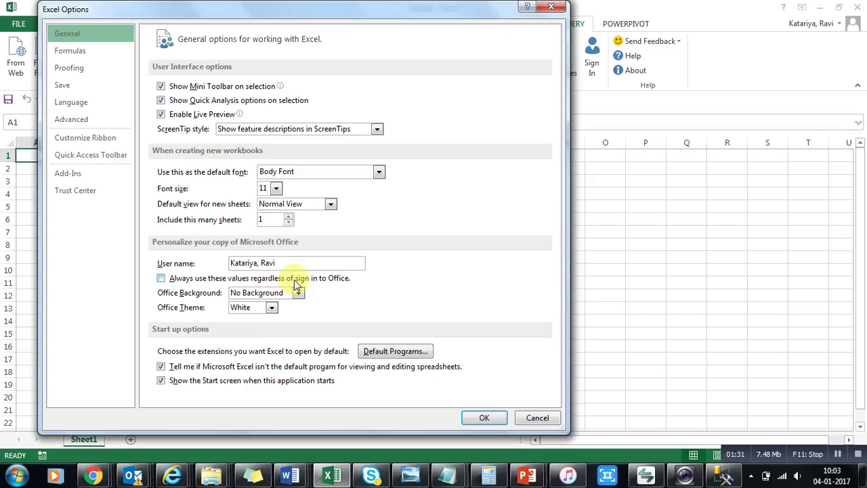
click(68, 173)
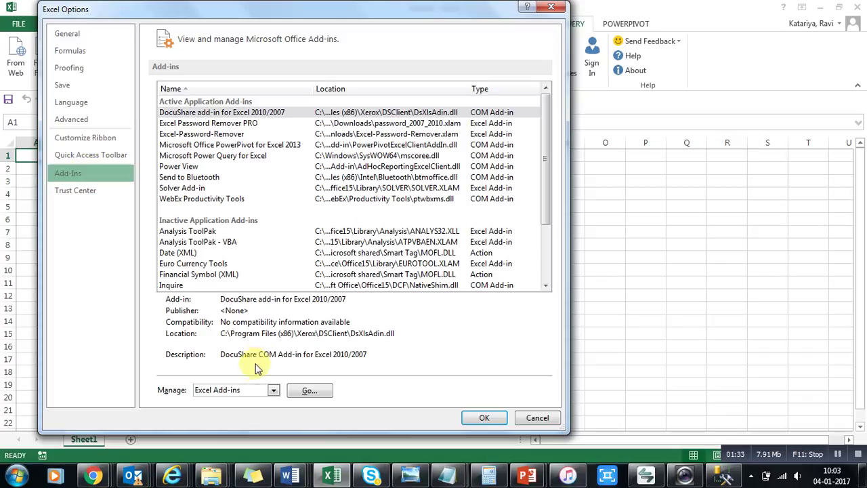
click(252, 392)
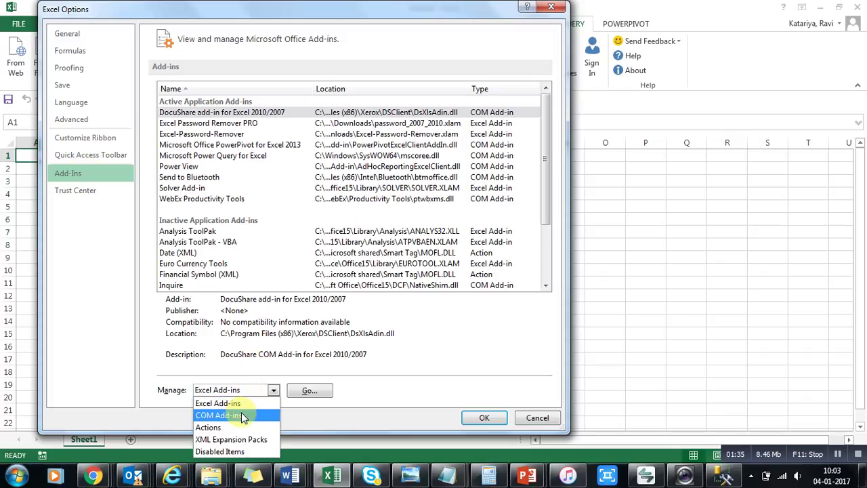
click(242, 415)
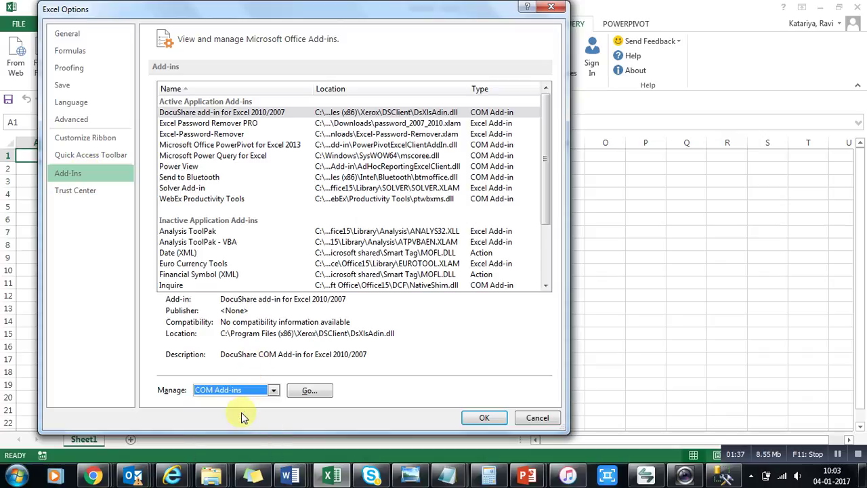
click(310, 391)
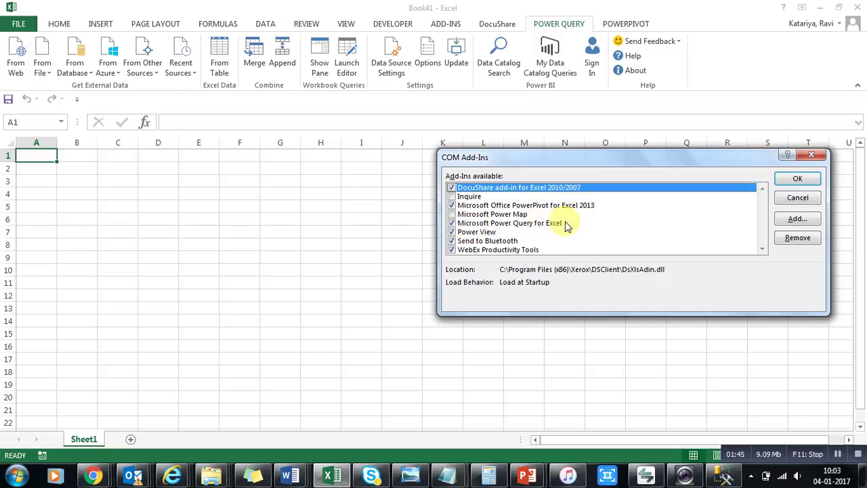
View the file browser for adding a COM add-in, cancel it and close the COM Add-Ins dialog.
click(798, 219)
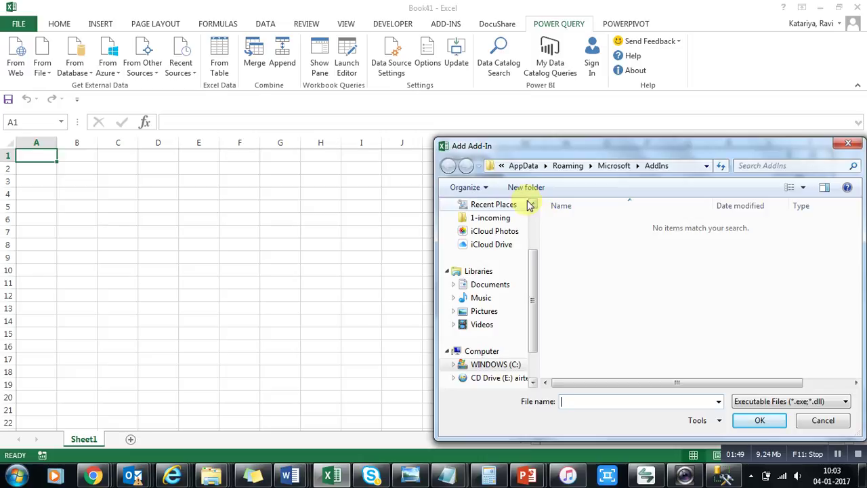
scroll(532, 213, up, 2)
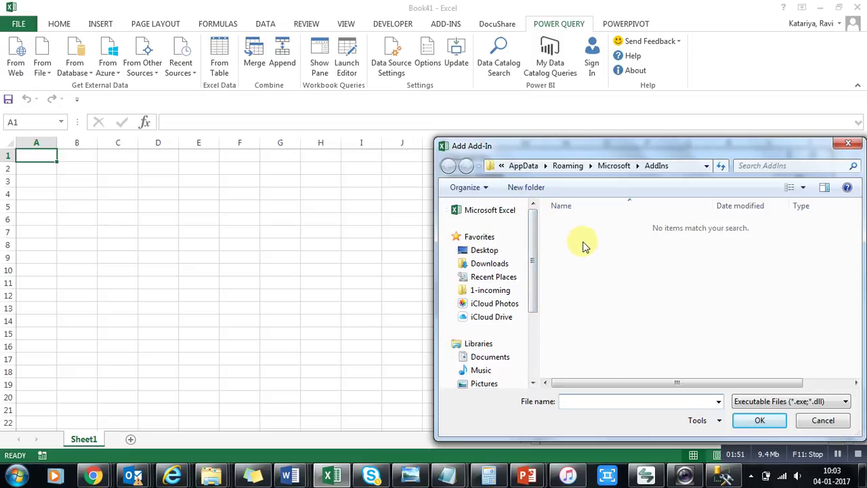
click(823, 421)
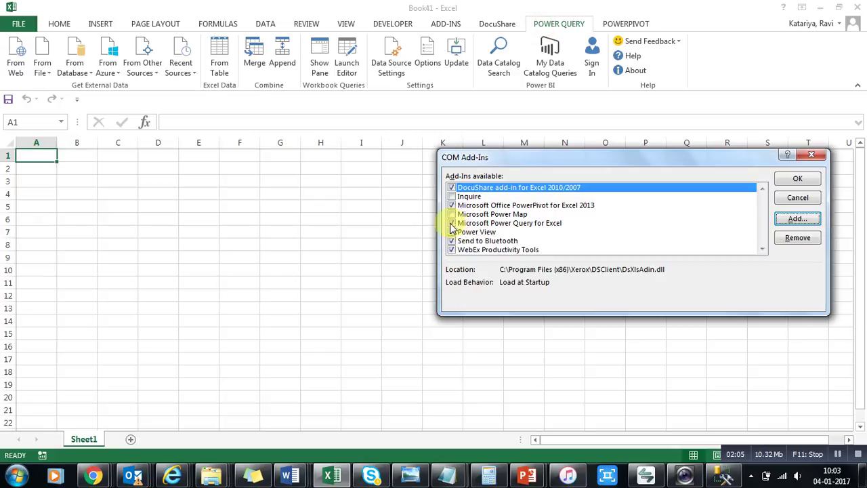
click(811, 155)
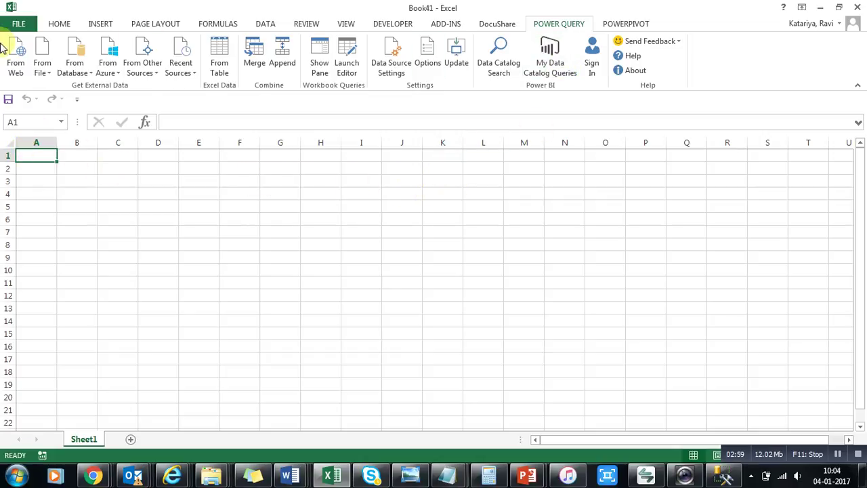
click(54, 24)
click(569, 24)
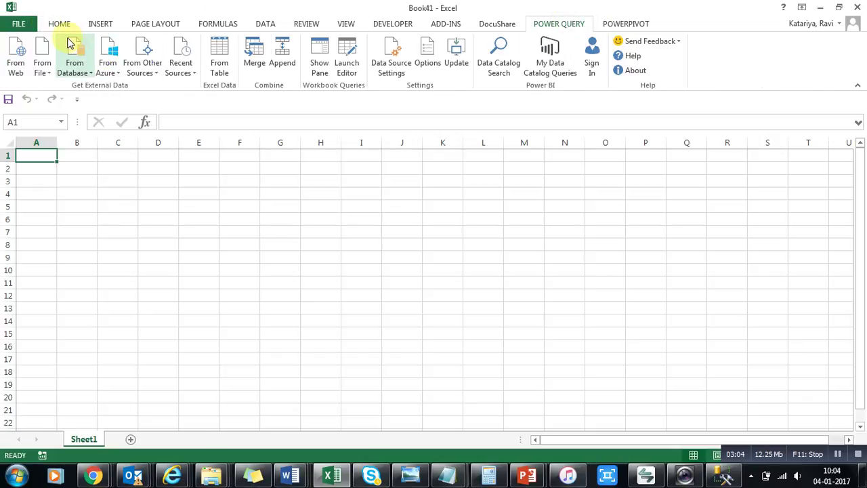
click(19, 54)
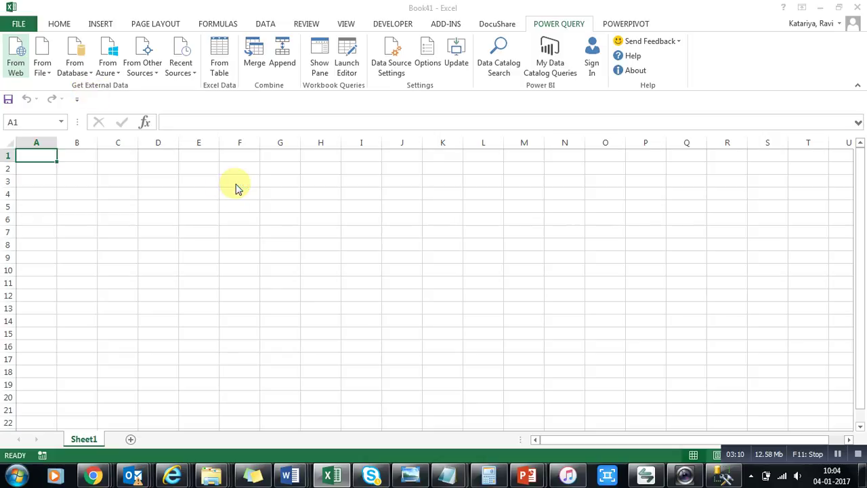
click(277, 229)
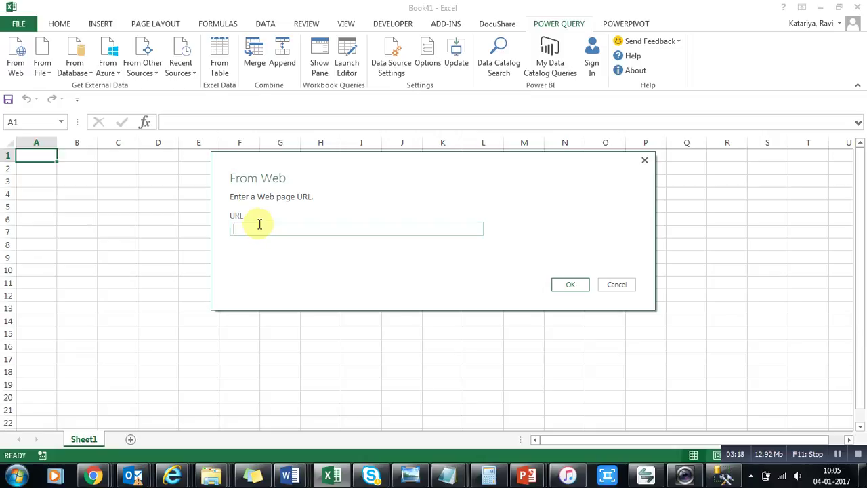
click(614, 285)
Switch to Chrome and run the Google search for "world wide GDP" again.
key(alt+Tab)
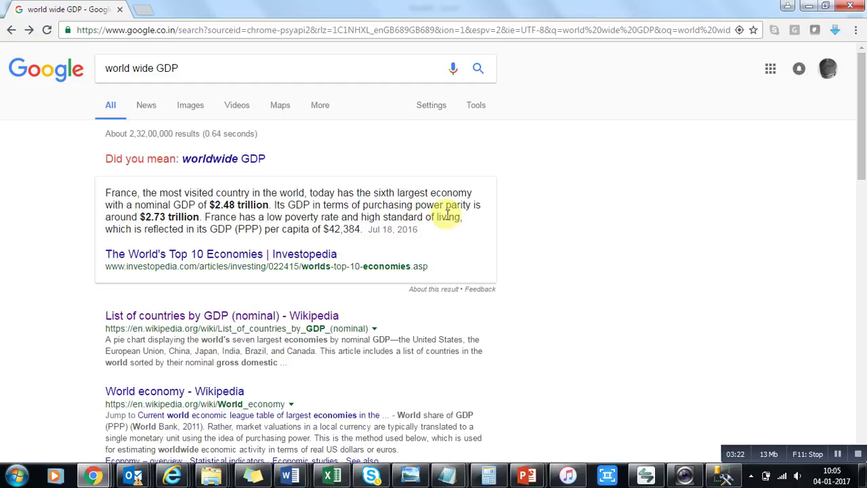
drag(178, 68, 91, 67)
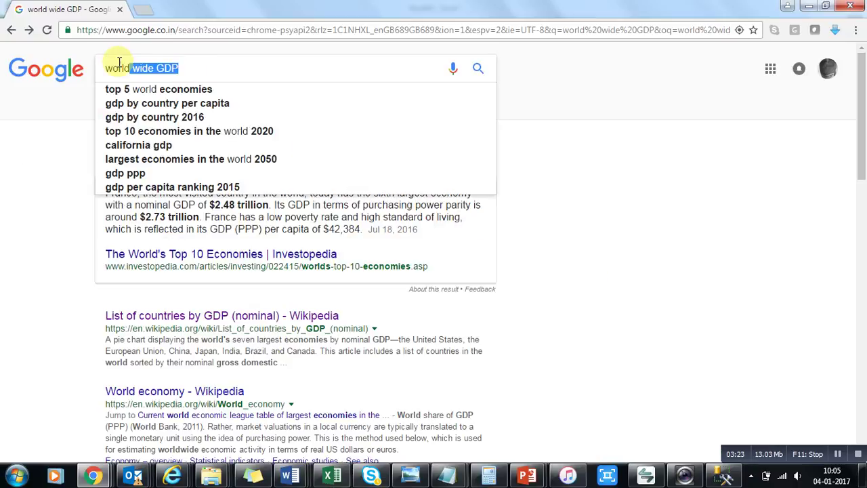
click(186, 69)
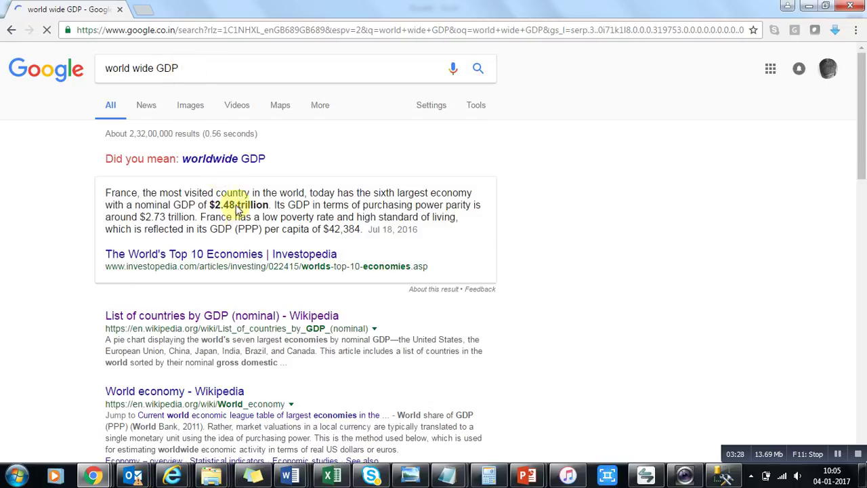
Open Wikipedia's List of countries by GDP (nominal) from the search results and copy the page's address.
click(190, 316)
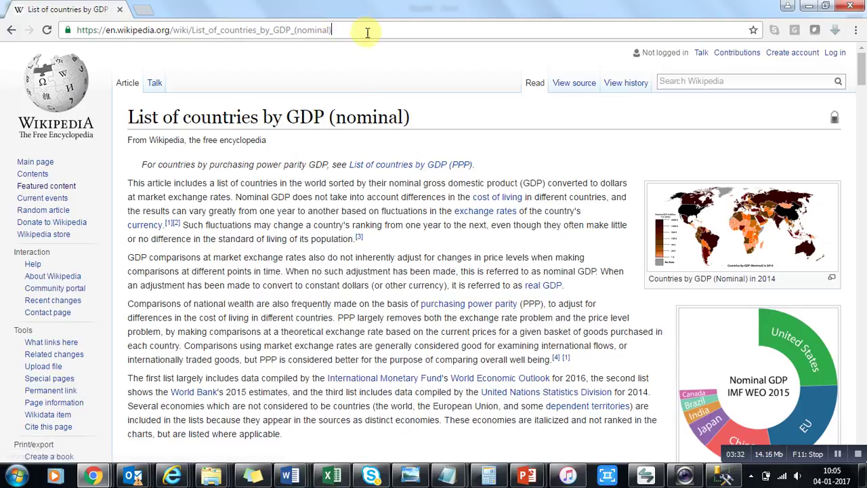
drag(367, 32, 27, 21)
key(ctrl+c)
Switch to the Book41 workbook in Excel and connect Power Query to the copied Wikipedia address as a web source.
key(alt+Tab)
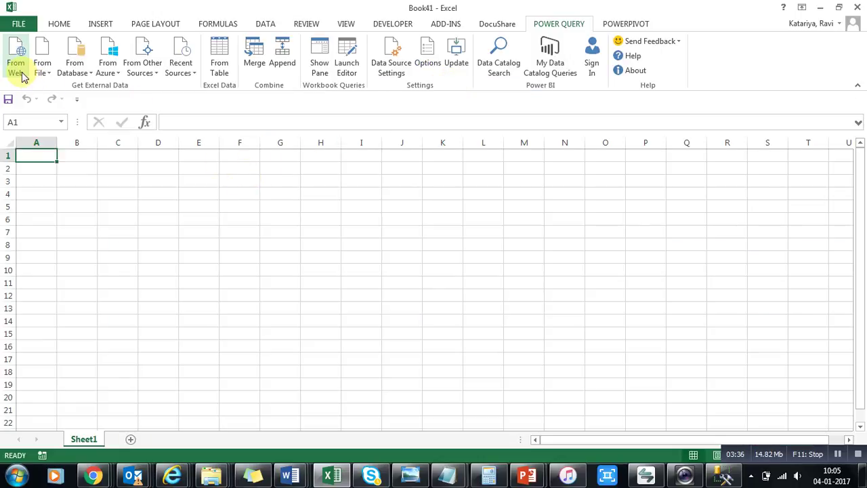
click(21, 76)
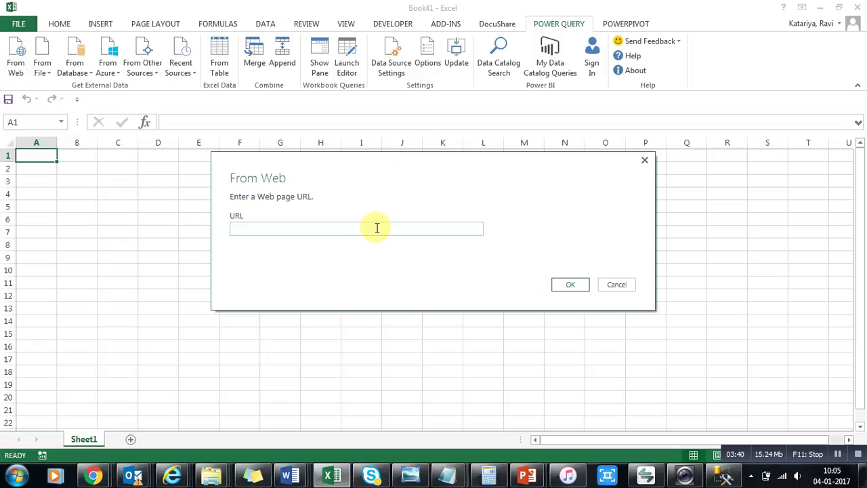
key(ctrl+v)
click(571, 285)
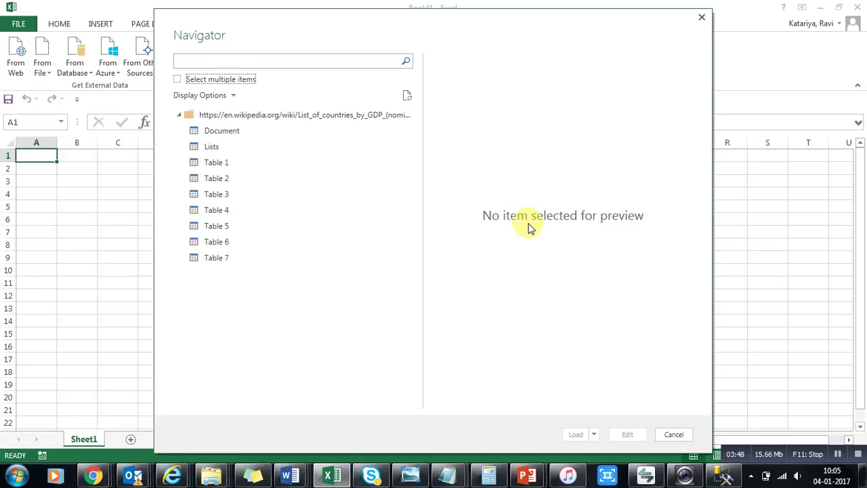
Preview Table 1 and Table 2 of the Wikipedia page and open Table 1 in the Query Editor.
click(219, 167)
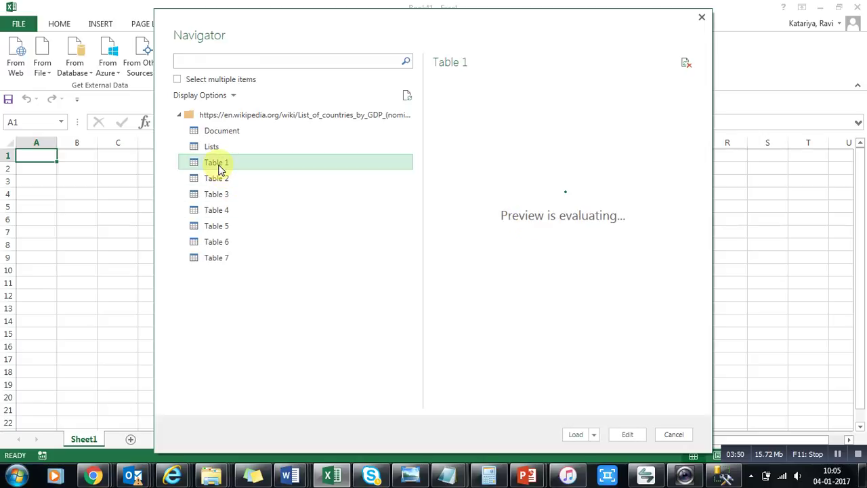
drag(488, 402, 526, 403)
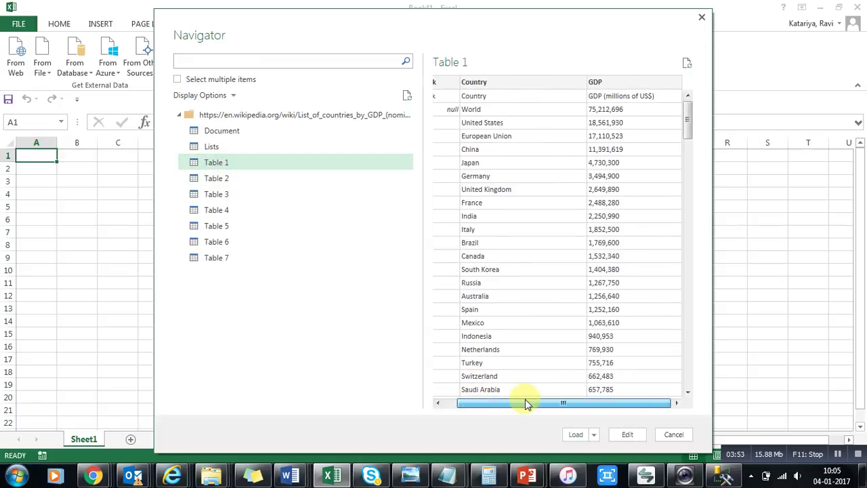
click(210, 180)
mouse_move(531, 401)
mouse_down()
mouse_move(550, 402)
mouse_move(530, 403)
mouse_up()
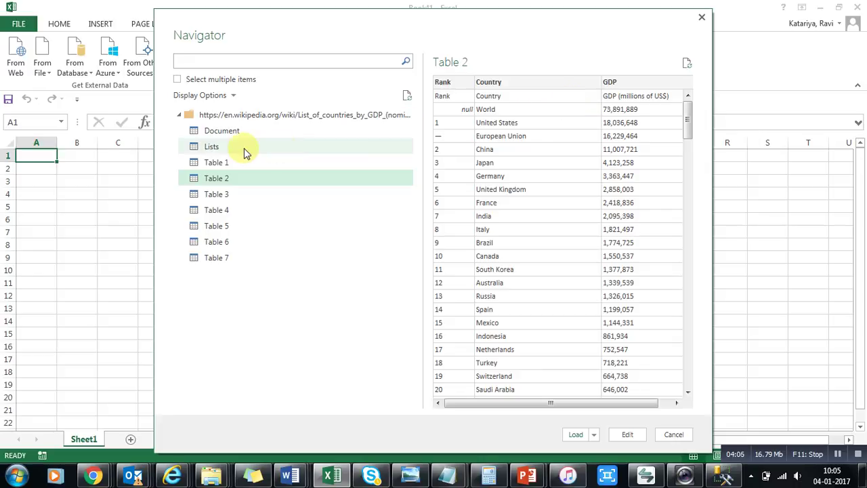
click(218, 164)
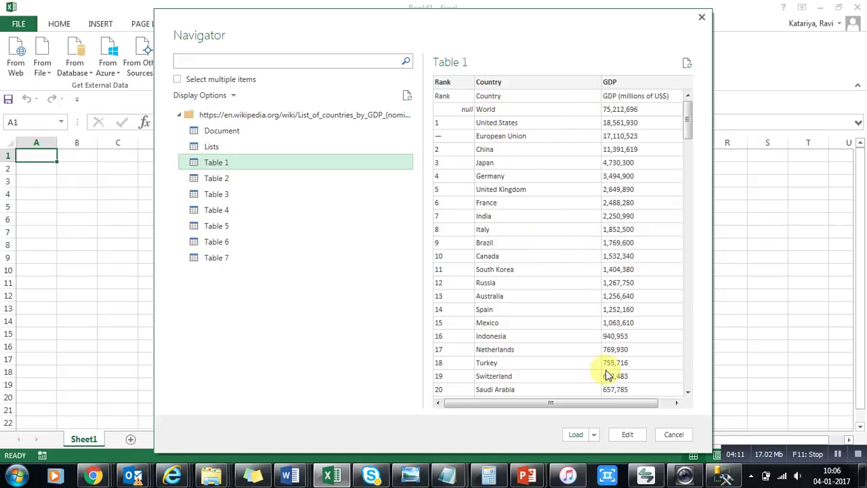
click(625, 437)
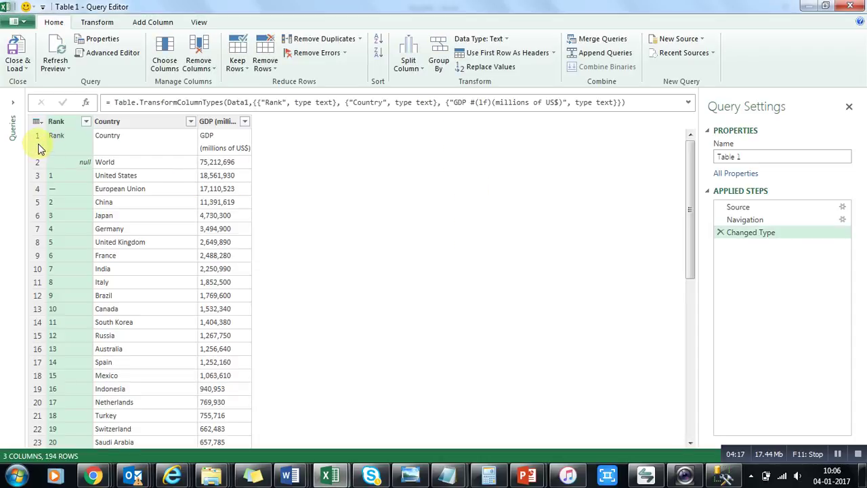
Promote the first row of the Table 1 query to column headers.
click(38, 145)
click(114, 176)
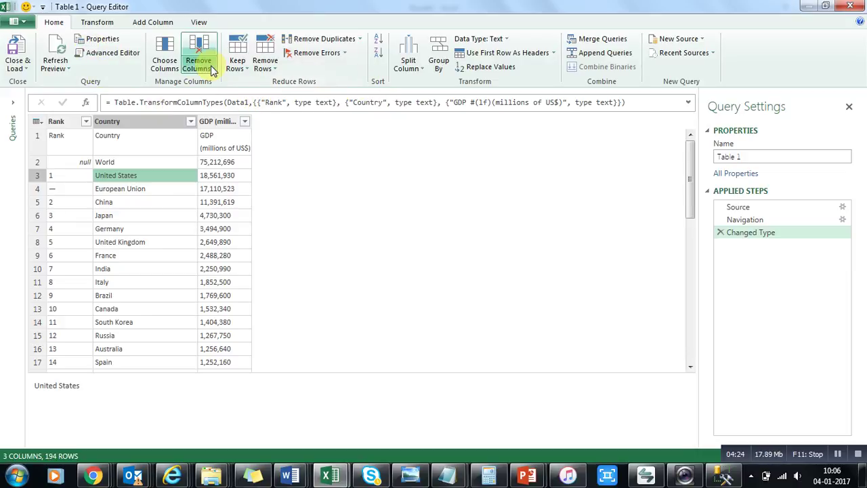
click(100, 23)
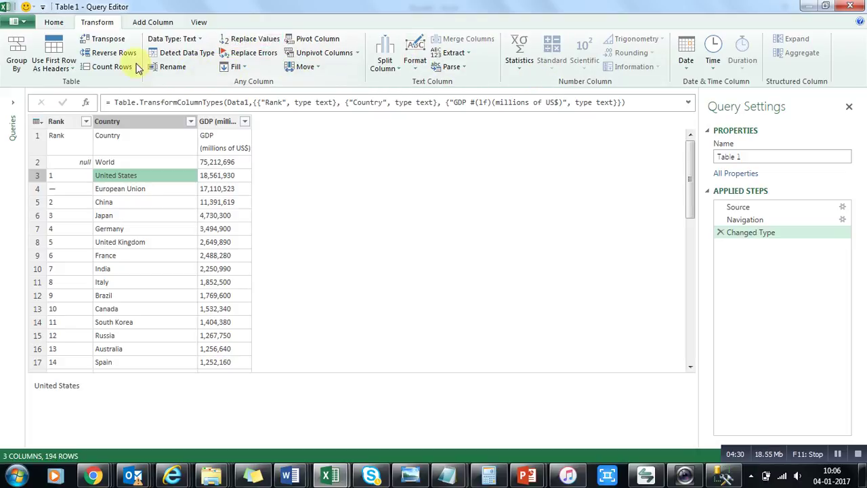
click(149, 23)
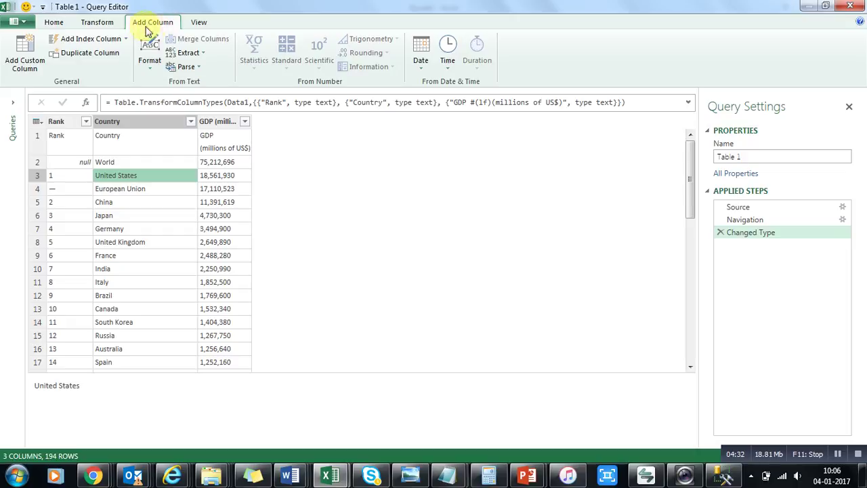
click(102, 24)
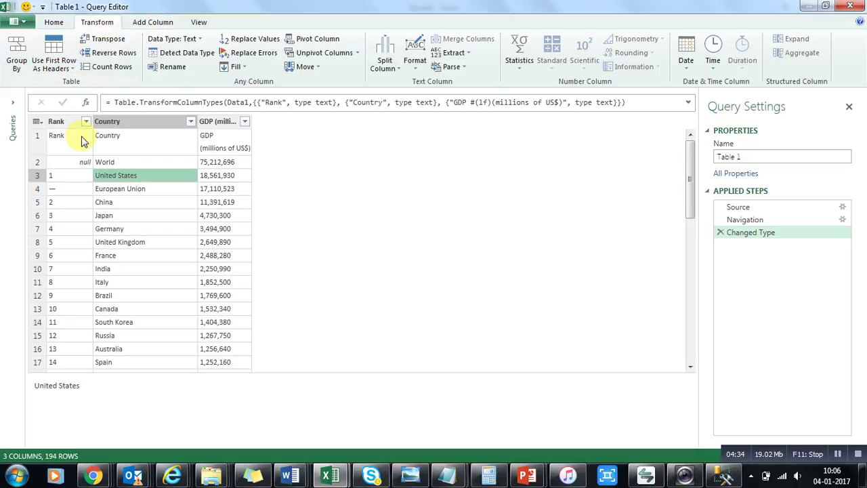
click(39, 144)
click(95, 139)
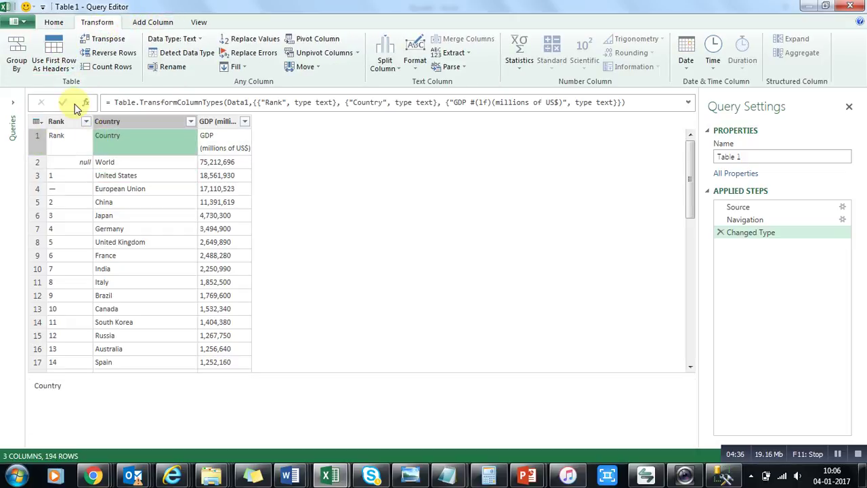
click(54, 50)
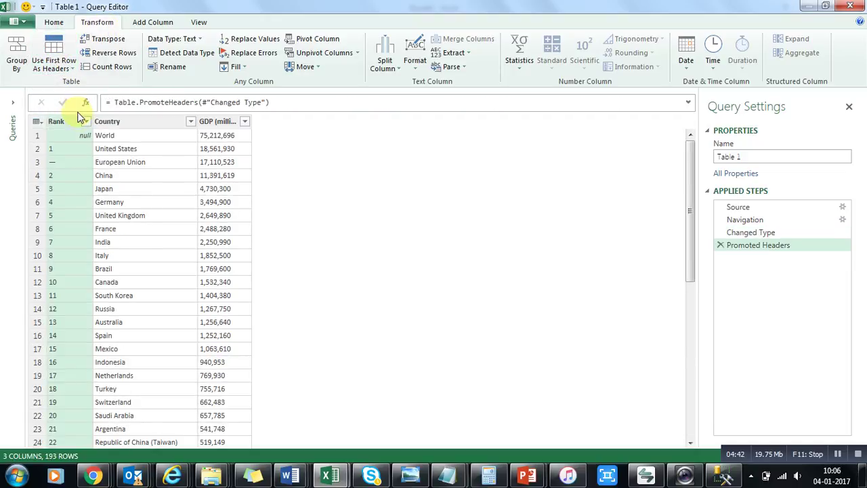
Replace the null values in the Rank column with an empty value.
click(78, 136)
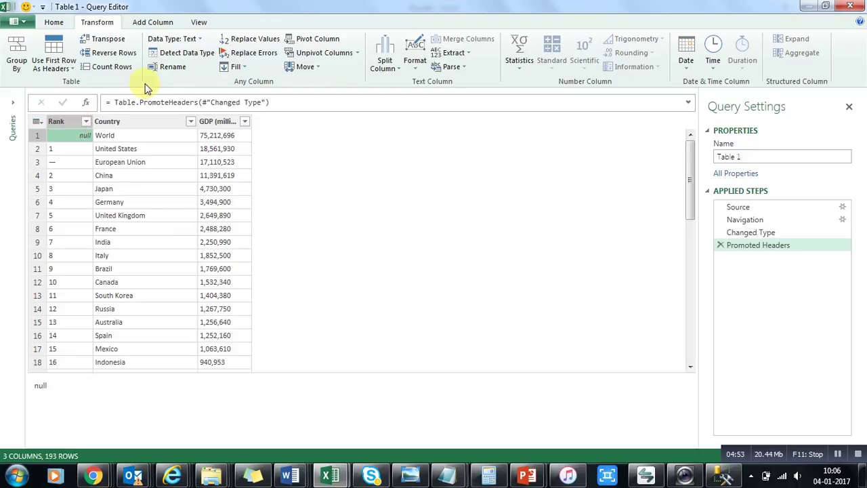
click(238, 44)
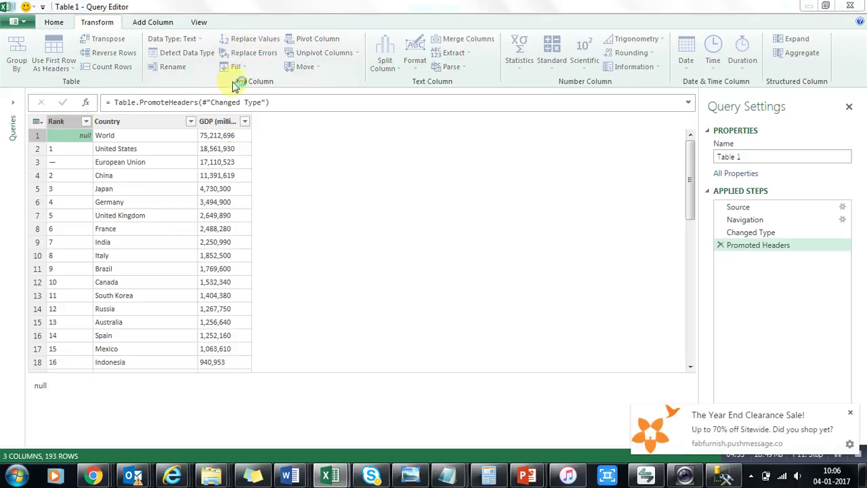
click(258, 233)
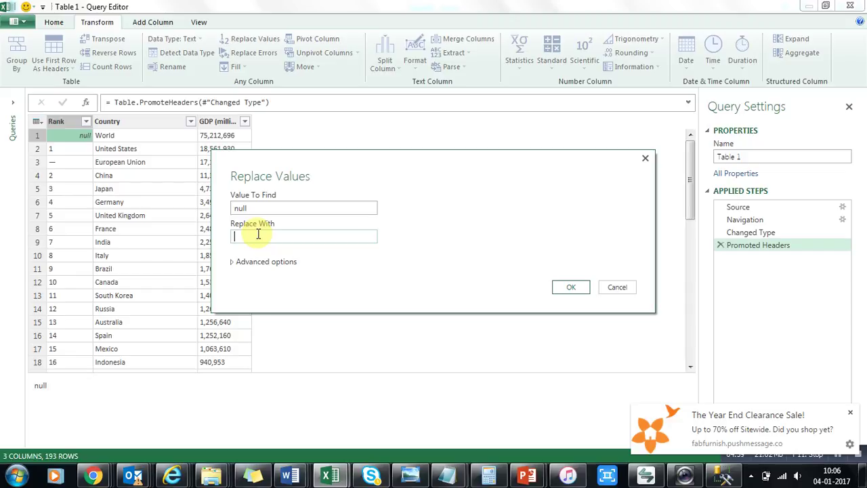
click(571, 287)
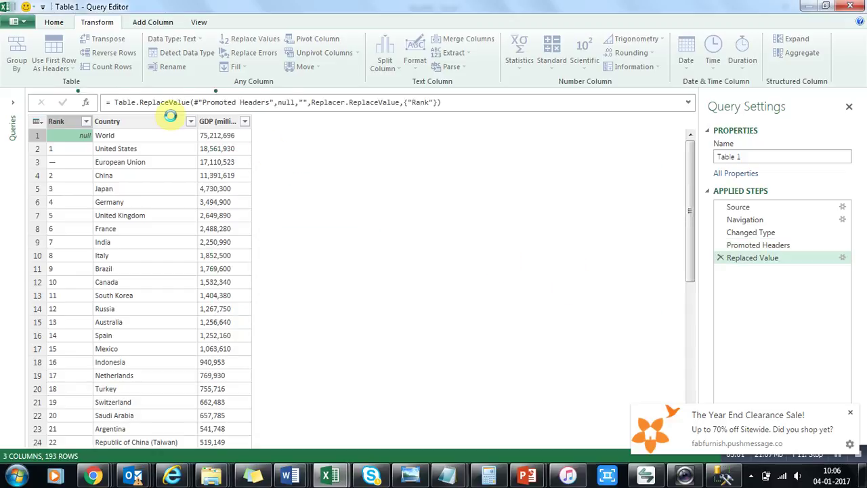
click(68, 139)
click(124, 138)
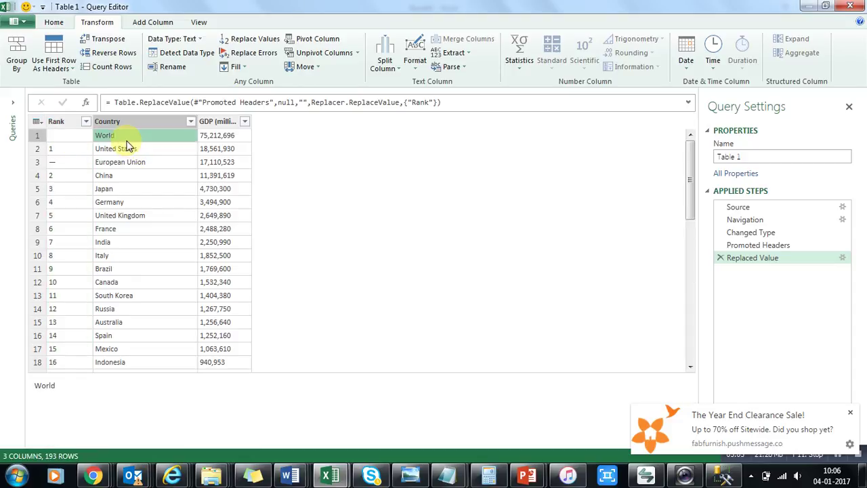
Filter the Rank column to exclude the blank entry for the World row.
click(43, 138)
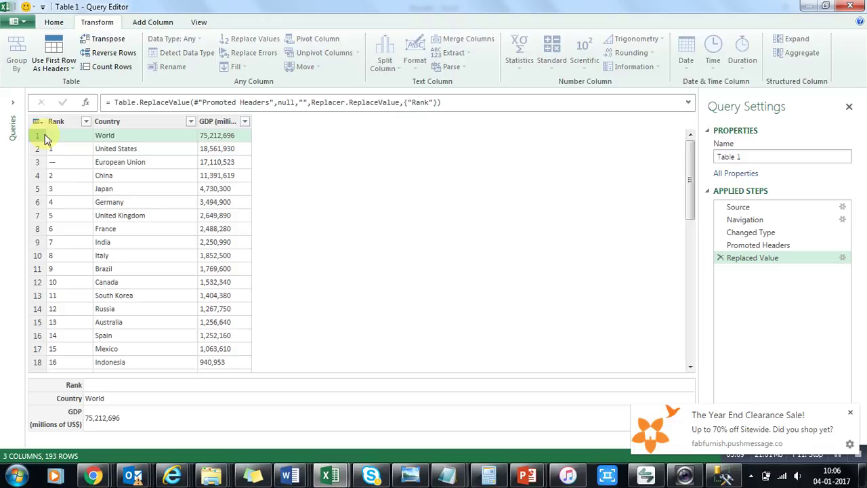
click(86, 123)
click(112, 270)
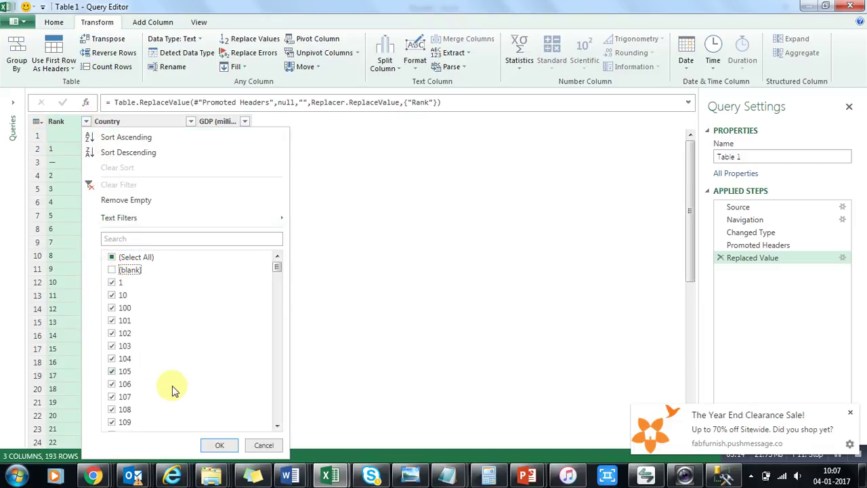
click(217, 445)
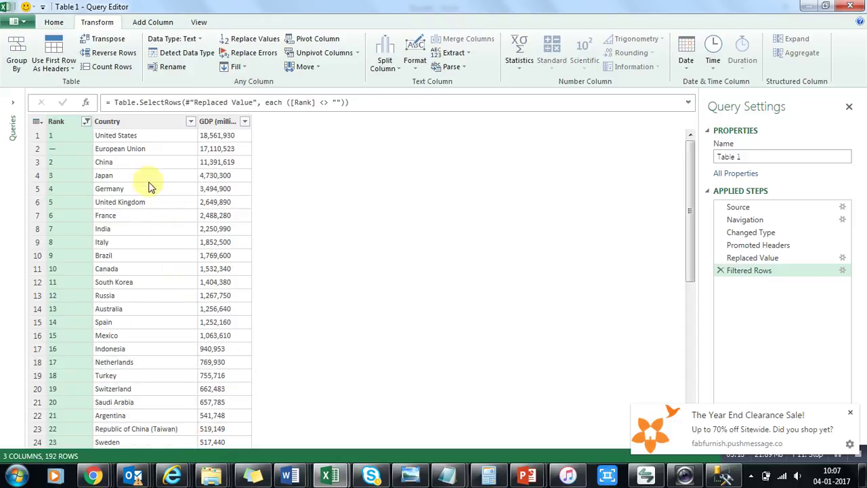
Close the Query Editor and load the cleaned GDP table into the workbook.
click(132, 149)
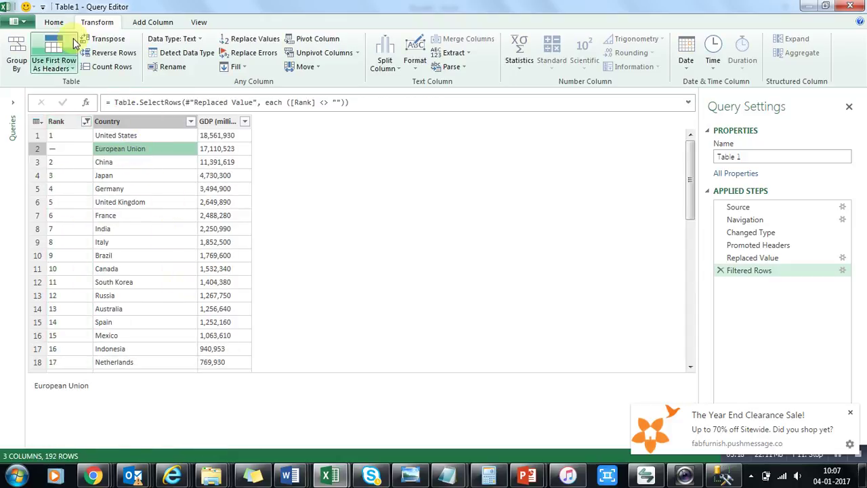
click(53, 22)
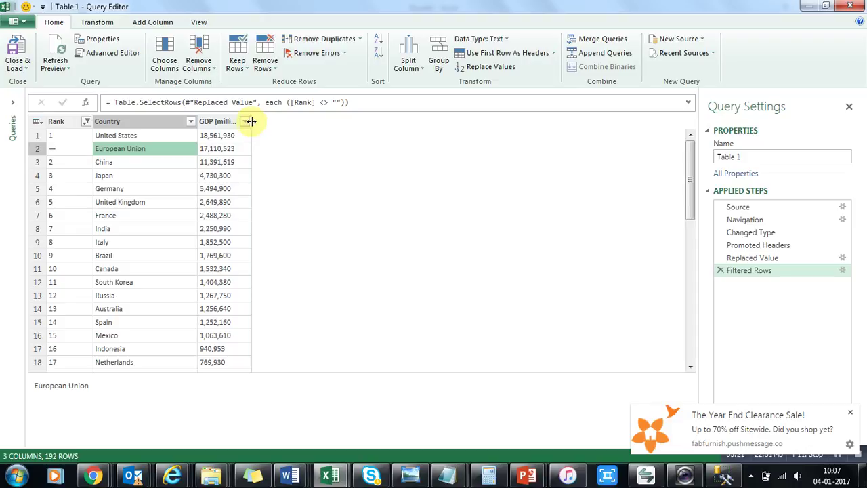
click(26, 74)
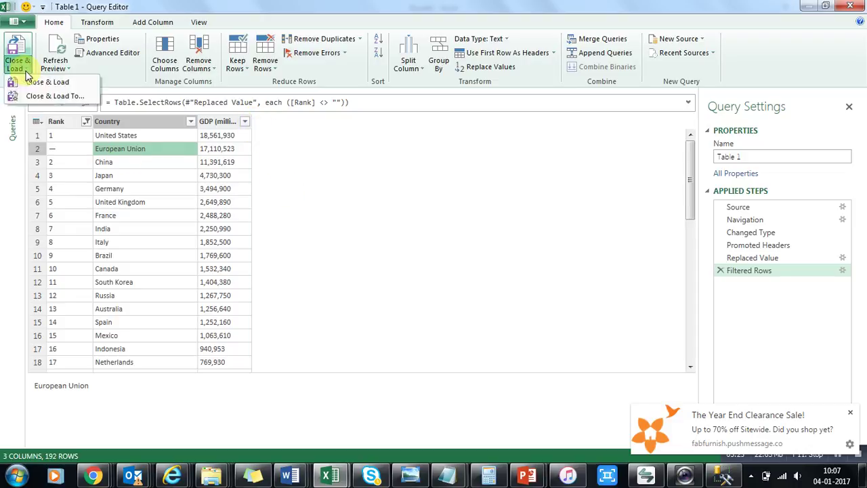
click(29, 84)
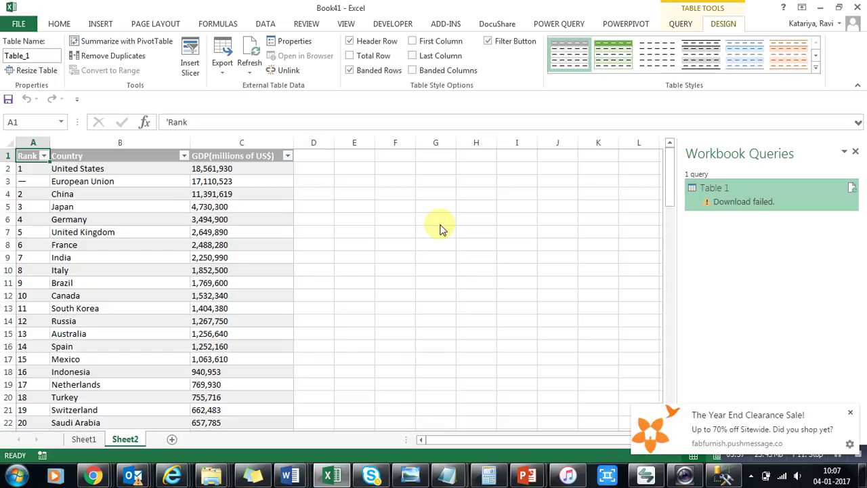
Switch to Chrome to review the source Wikipedia page and highlight its title.
key(alt+Tab)
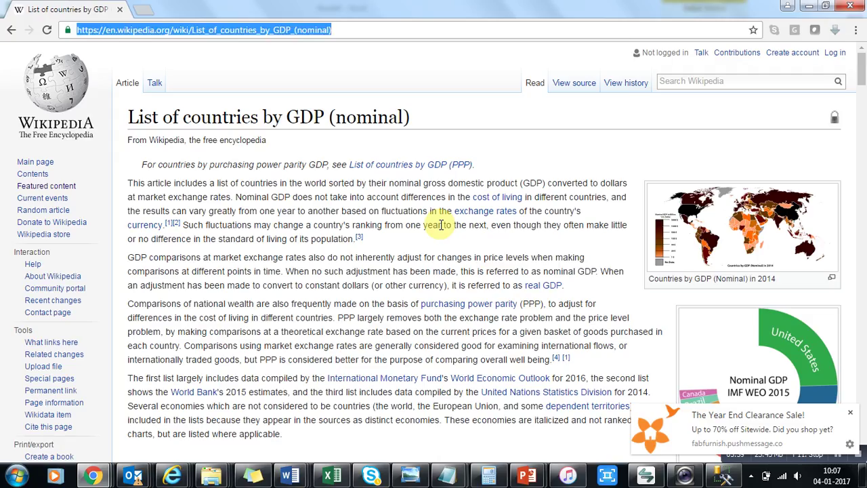
mouse_move(861, 67)
mouse_down()
mouse_move(863, 128)
mouse_move(863, 69)
mouse_up()
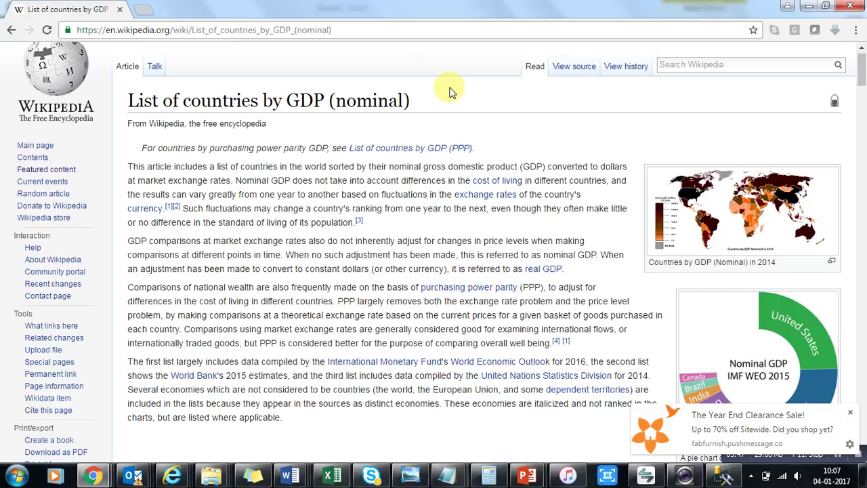
drag(441, 100, 134, 109)
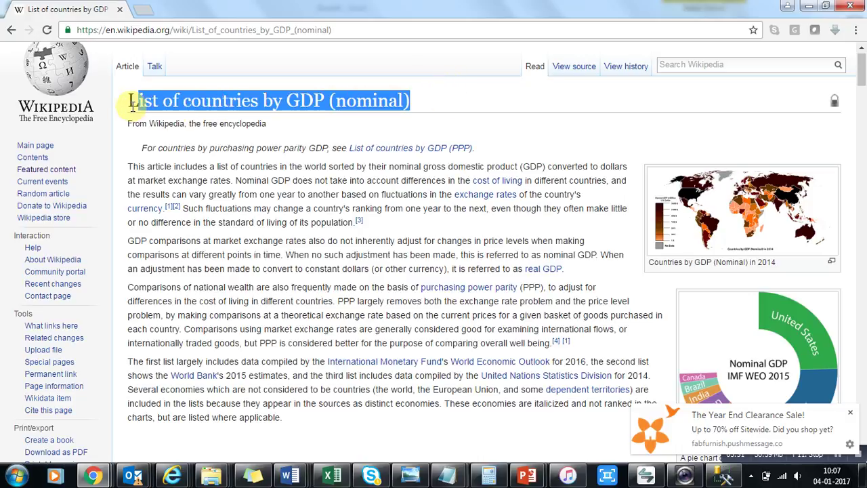
Switch back to Excel and try to refresh the imported GDP table from its web source.
key(alt+Tab)
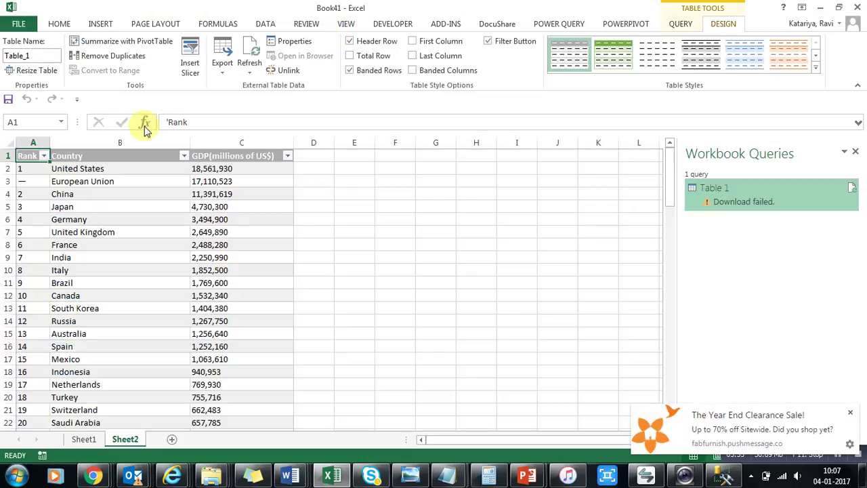
click(167, 205)
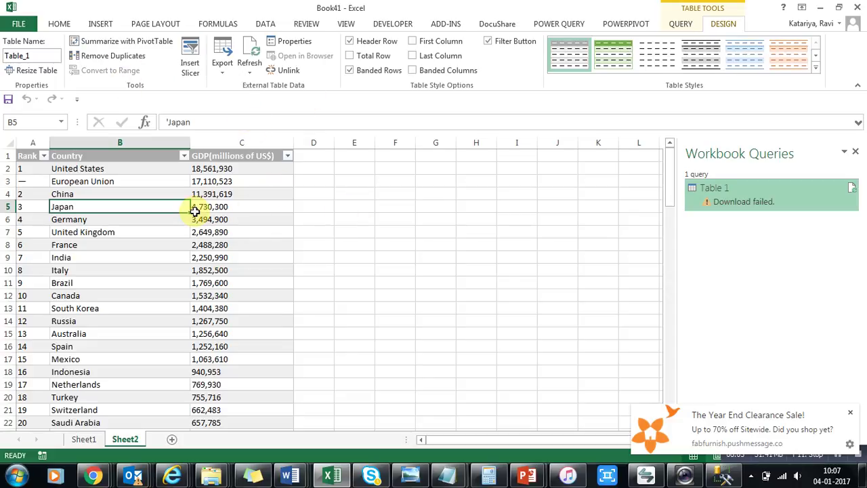
click(850, 412)
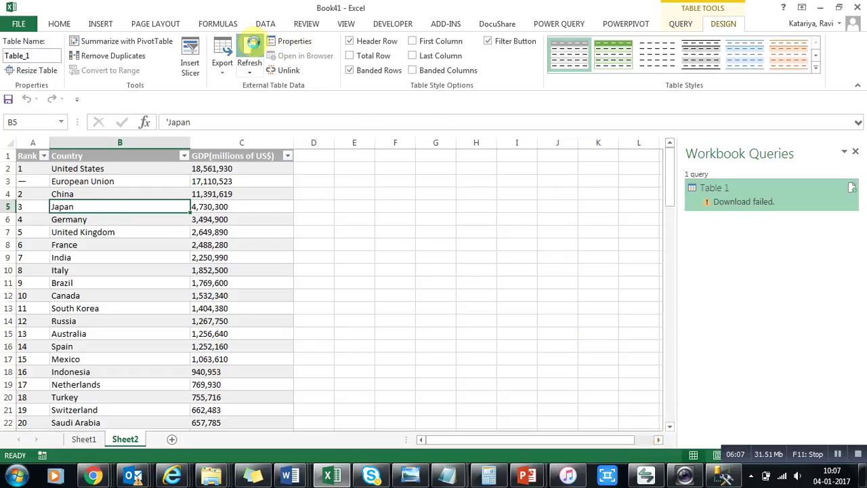
click(251, 46)
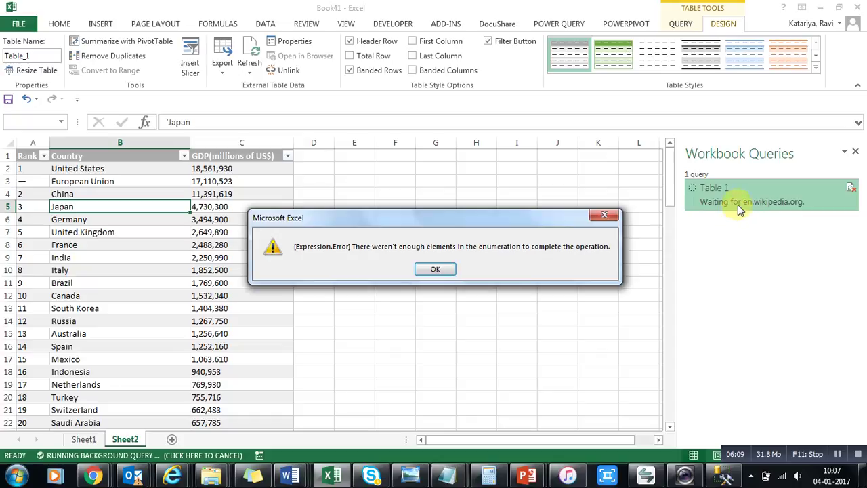
click(442, 272)
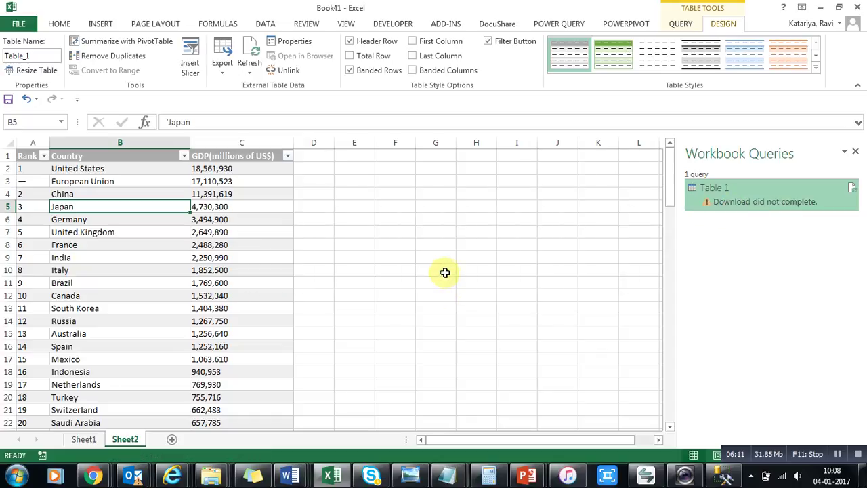
Reopen the Table 1 query with a refreshed preview and delete its Filtered Rows and Replaced Value steps.
right_click(736, 199)
click(757, 236)
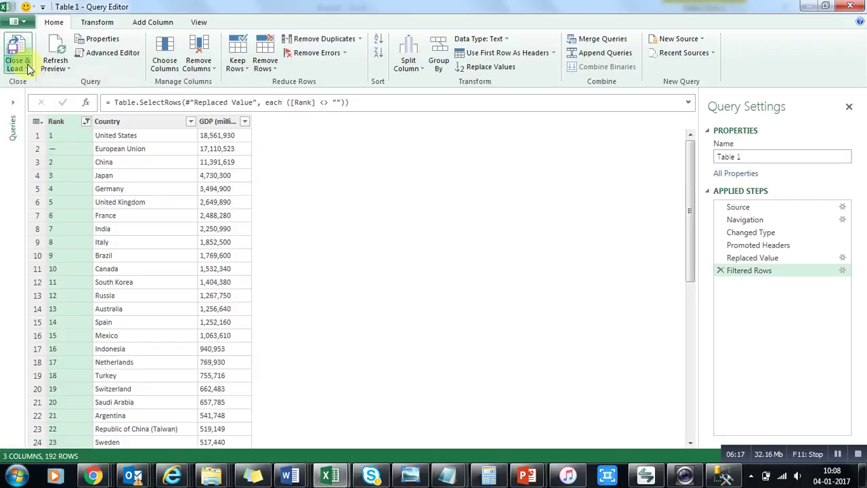
click(55, 60)
click(205, 128)
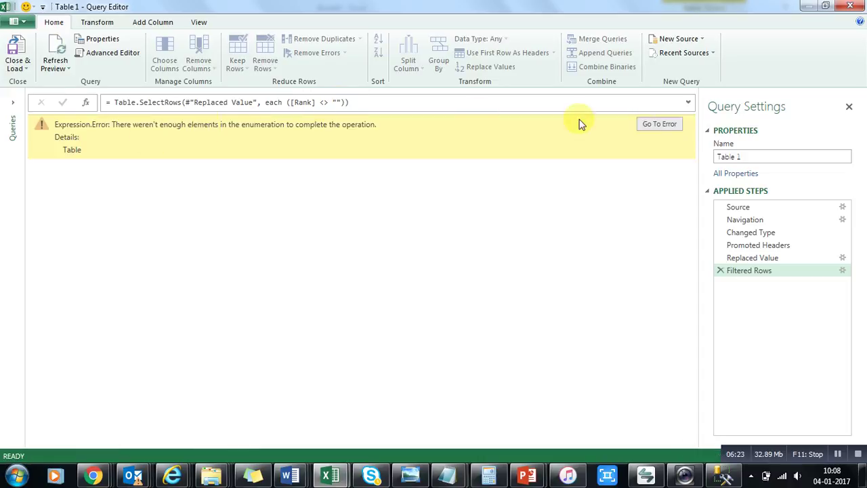
click(720, 270)
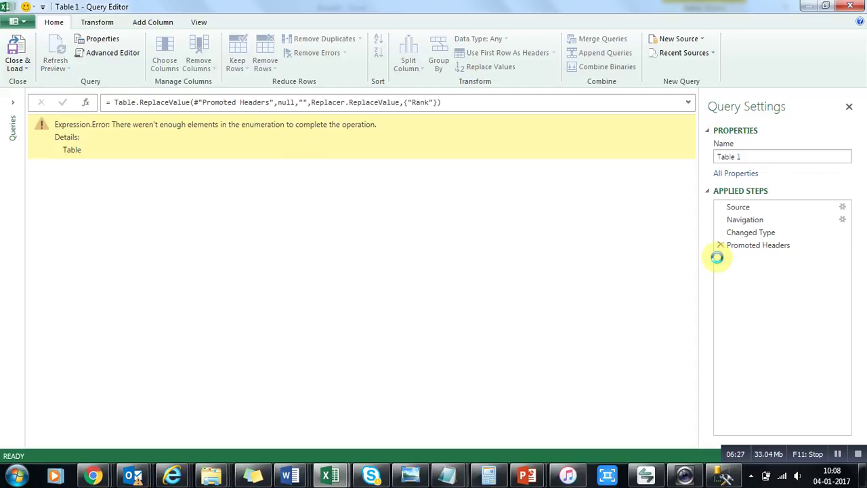
click(720, 258)
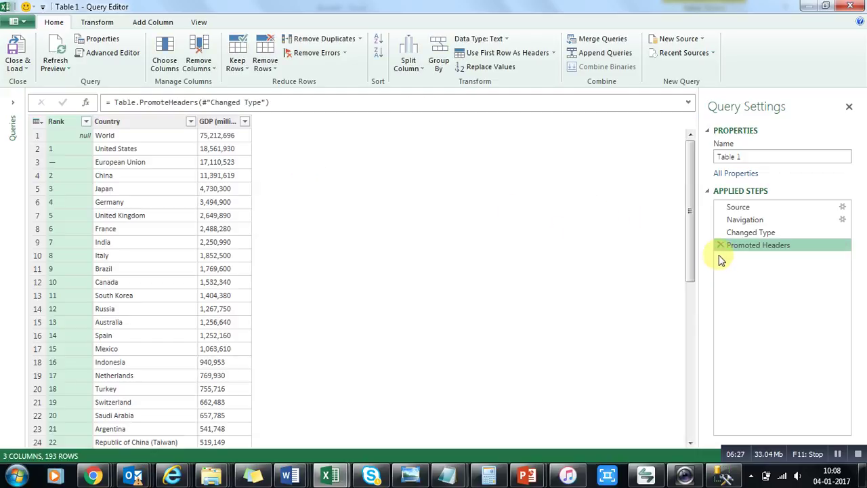
Try to filter the null entry out of the Rank column, and delete the resulting Filtered Rows step.
click(75, 135)
click(87, 121)
click(116, 271)
click(219, 446)
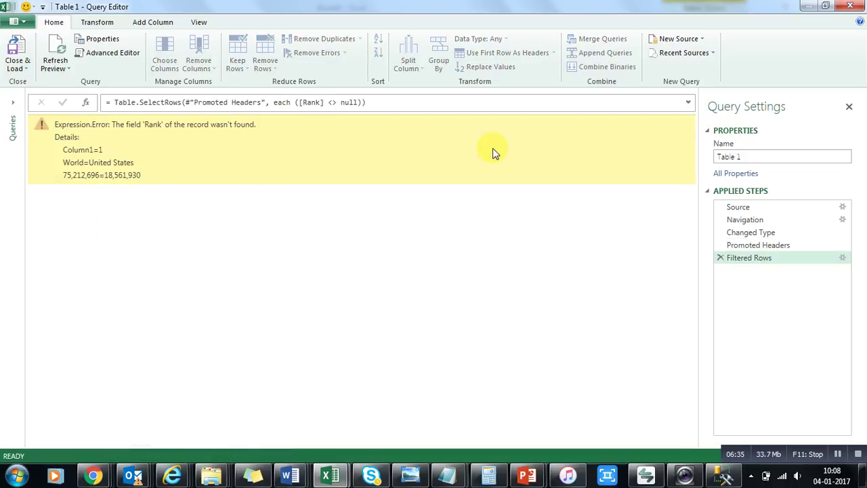
click(722, 257)
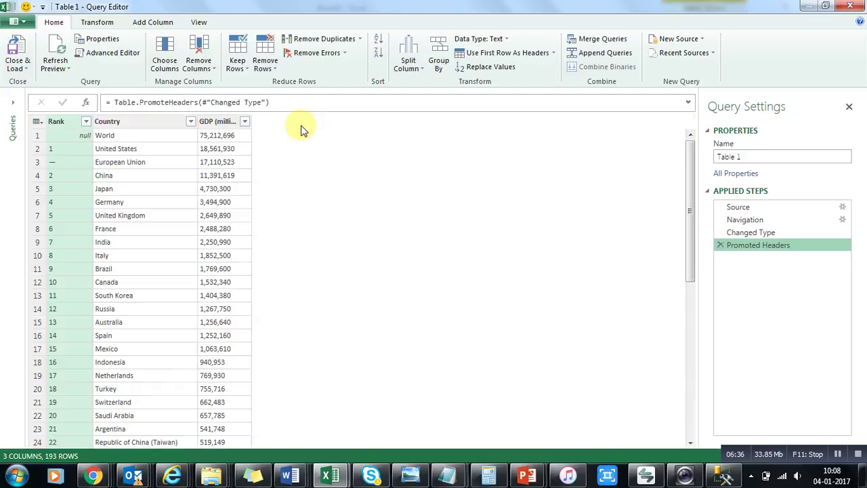
Load the simplified query back into the worksheet and select the table's first column.
click(16, 68)
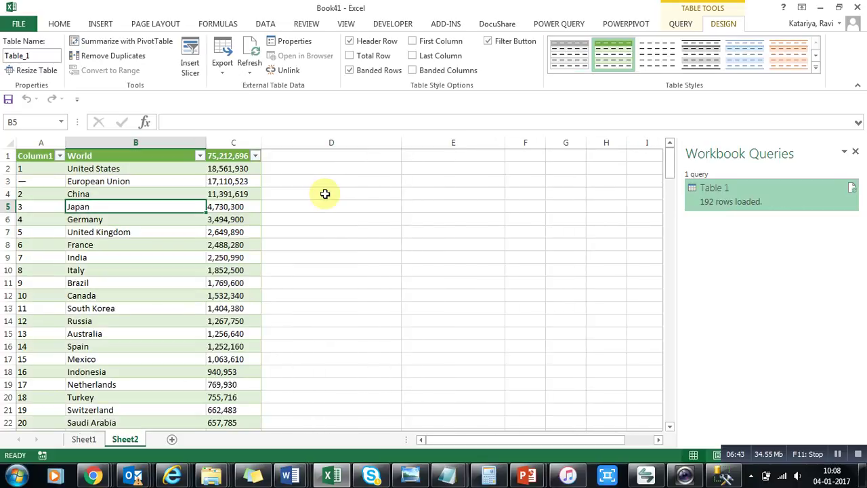
click(38, 142)
right_click(35, 144)
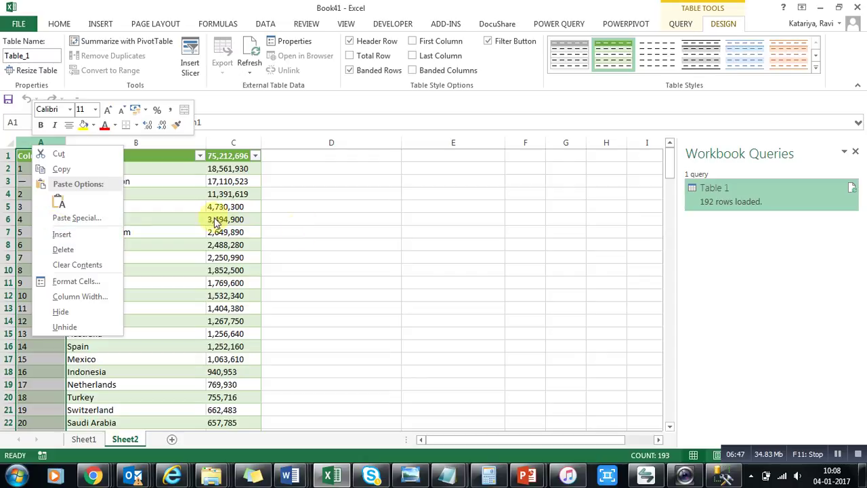
Edit the Table 1 query to remove Column1 and load the result into the worksheet.
right_click(719, 198)
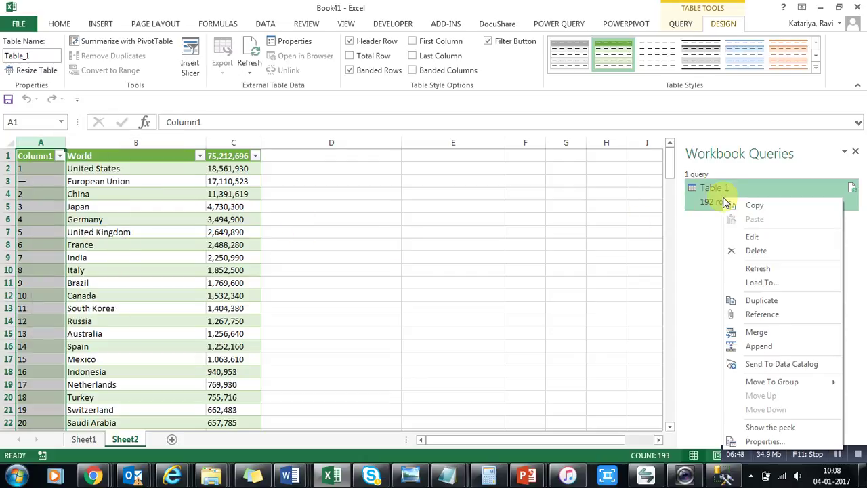
click(750, 237)
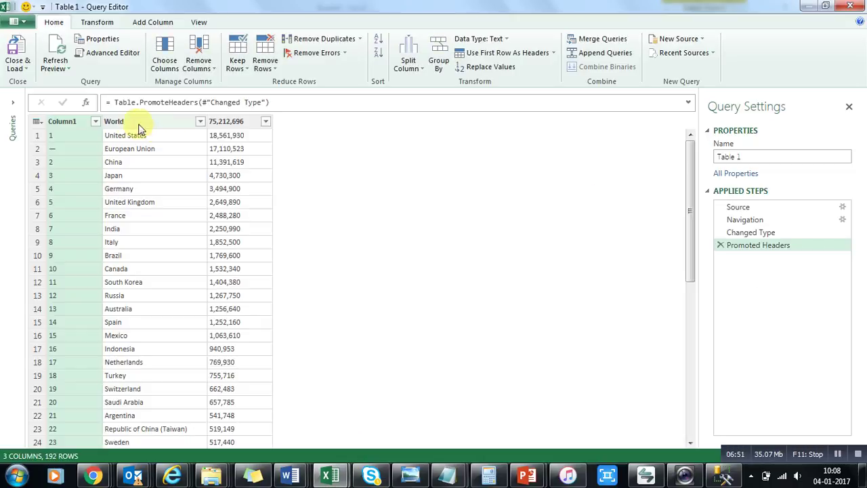
right_click(73, 126)
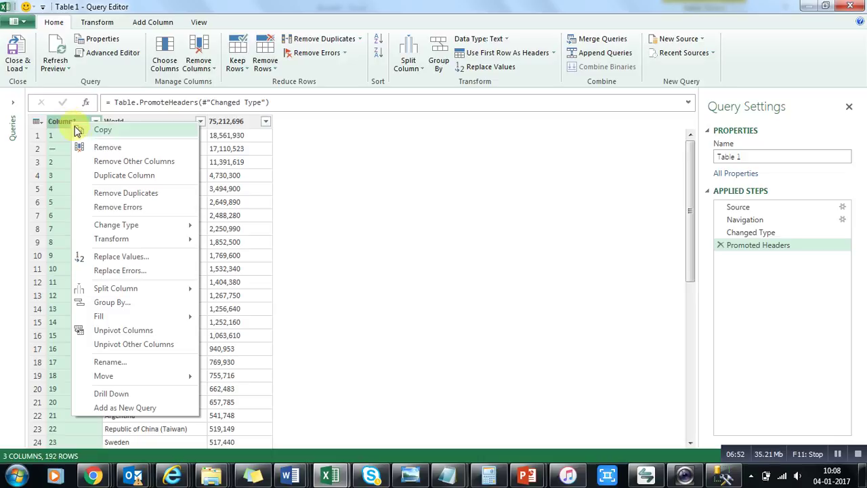
click(102, 149)
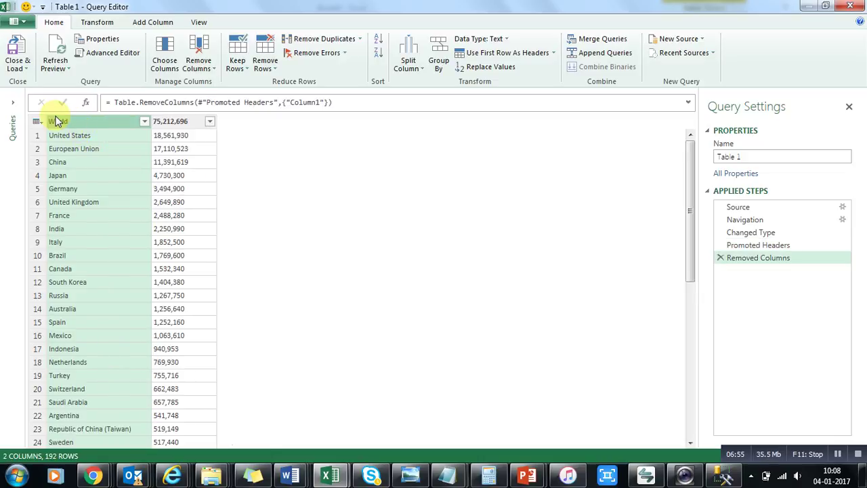
click(19, 64)
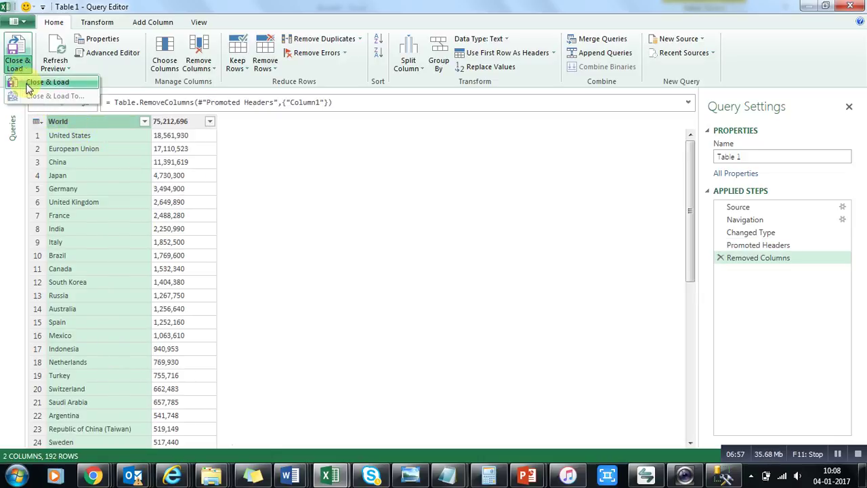
click(30, 82)
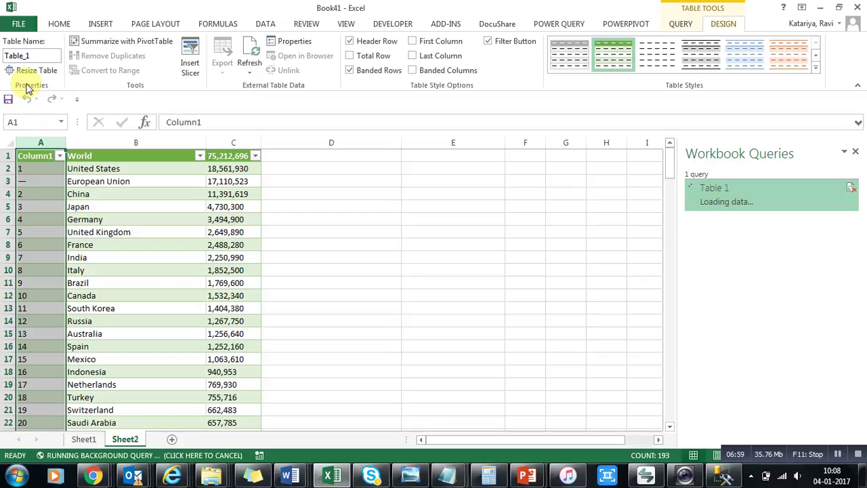
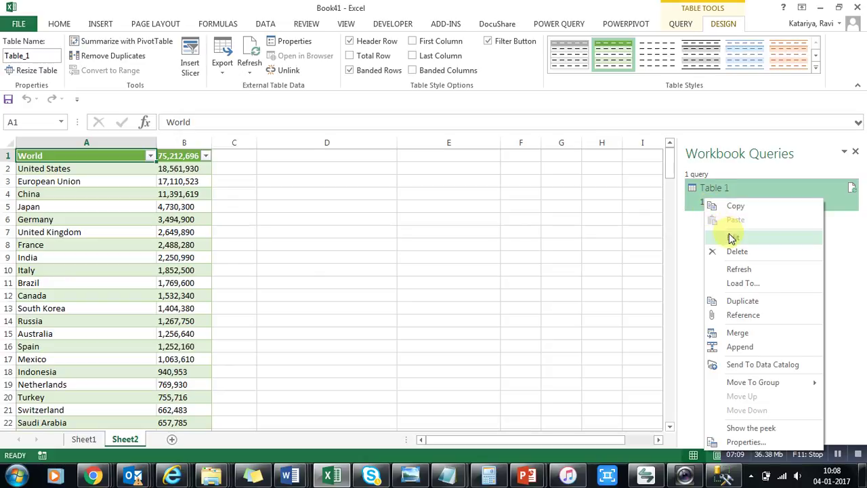
Rename the query's World column to Country and its 75,212,696 column to GDP, and load the result into the worksheet.
double_click(59, 121)
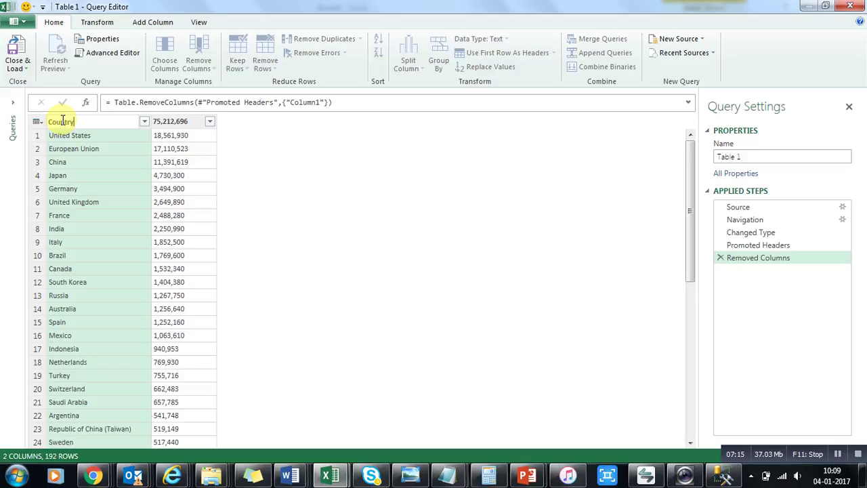
double_click(171, 123)
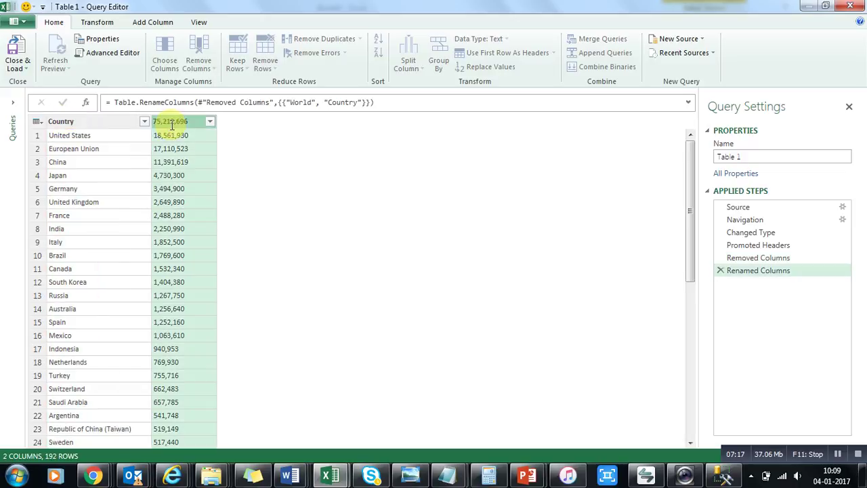
text(G)
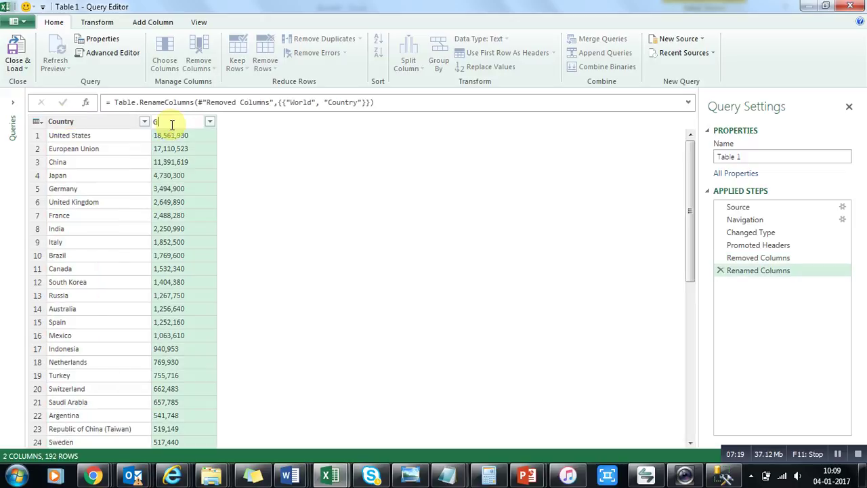
text(DP)
key(Return)
click(21, 68)
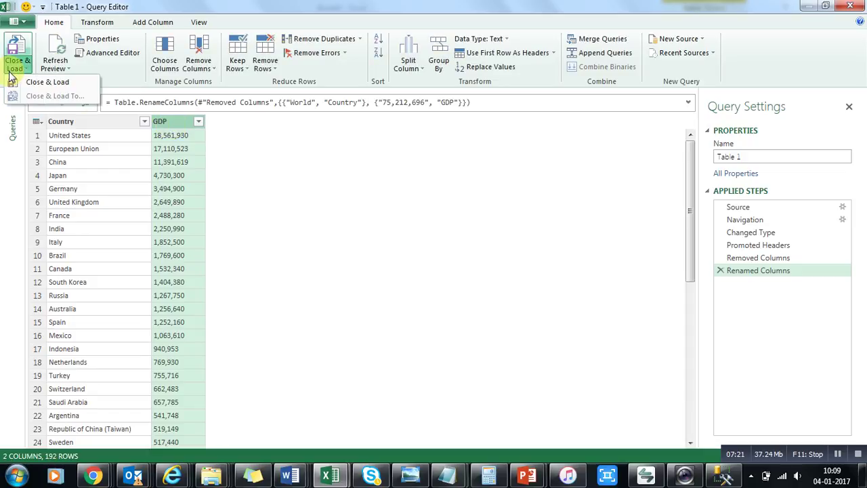
click(30, 84)
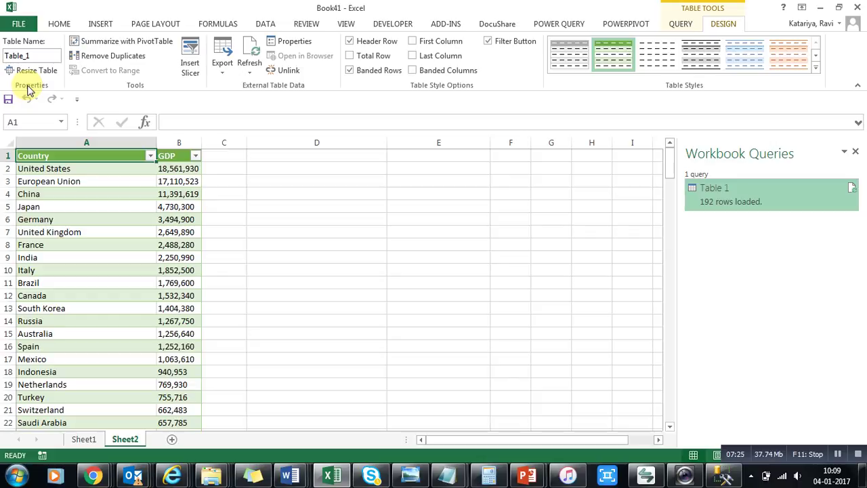
Insert a 2-D clustered column chart of GDP by country and move it clear of the table data.
click(101, 24)
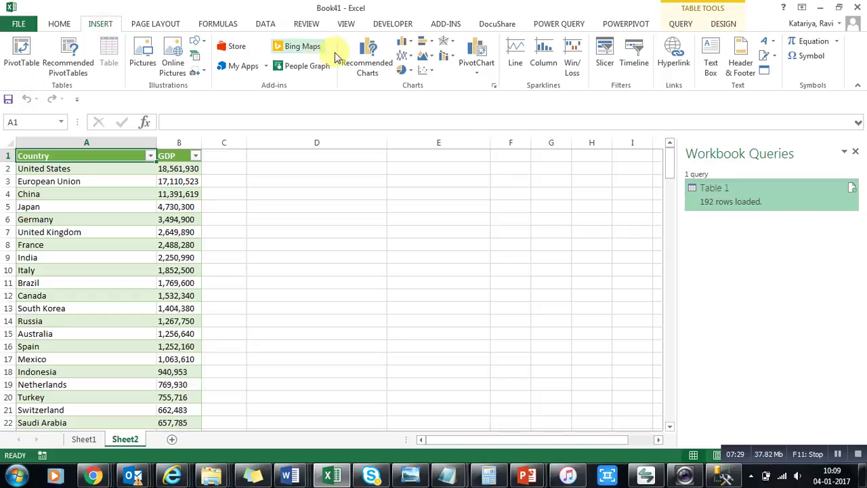
click(367, 62)
click(606, 407)
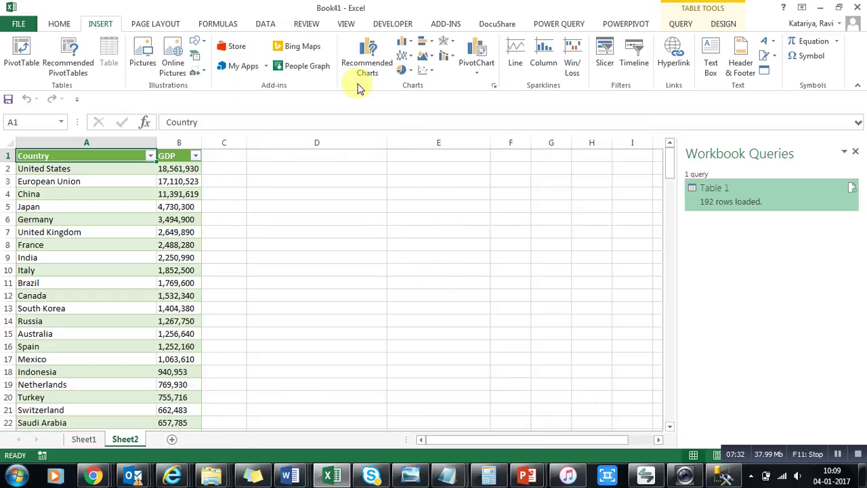
click(408, 49)
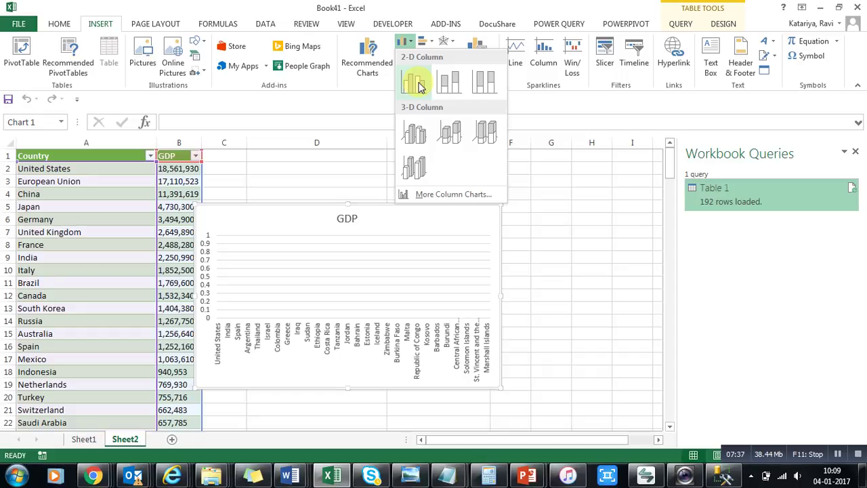
click(418, 85)
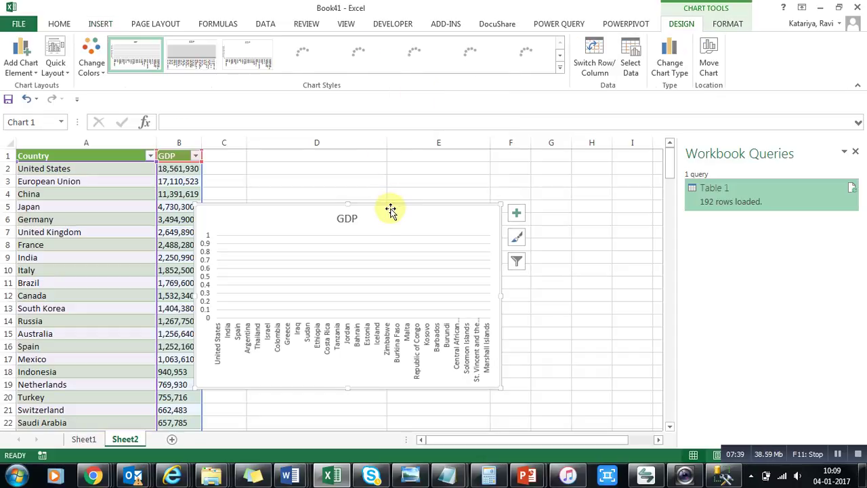
drag(425, 200, 500, 183)
click(175, 182)
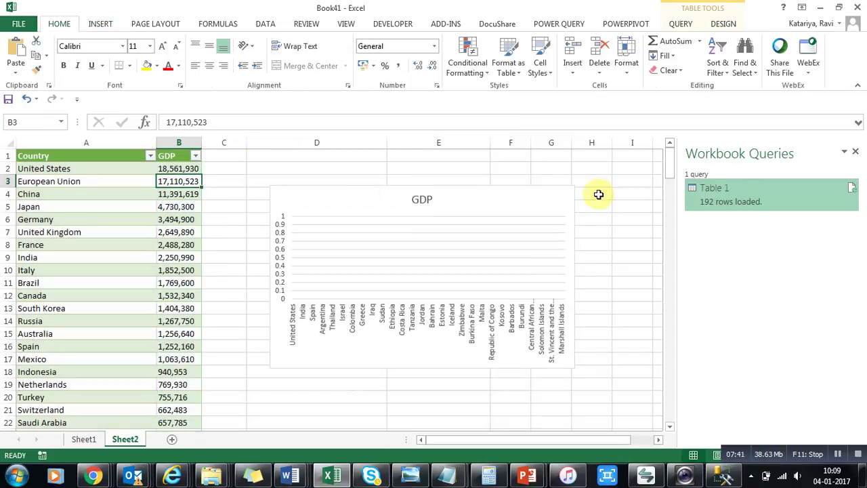
Edit the Table 1 query to change the GDP column's type to Decimal Number and load it into the worksheet.
right_click(742, 195)
click(765, 228)
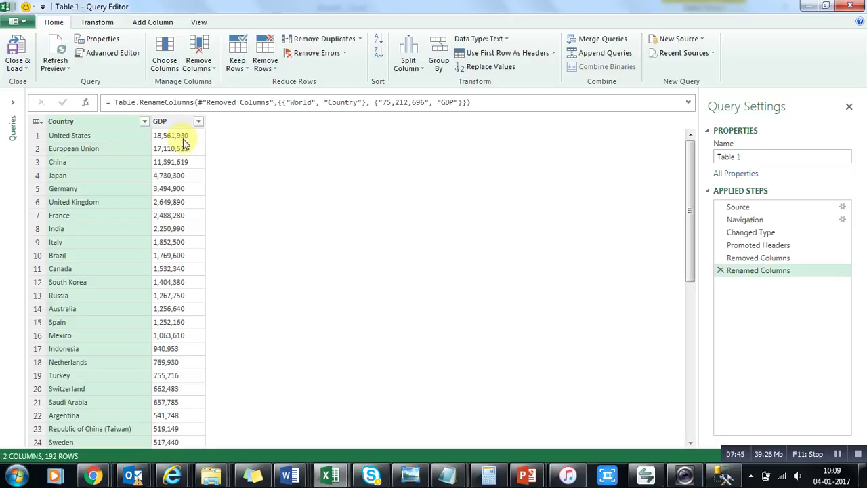
click(163, 122)
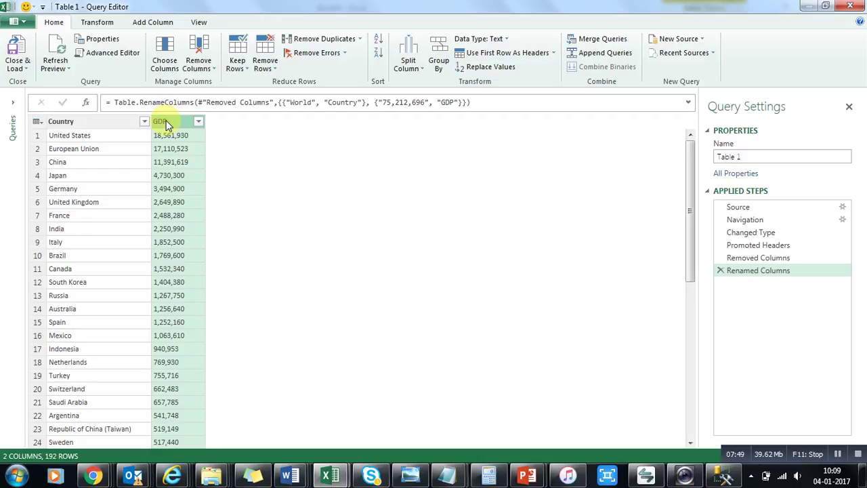
right_click(166, 132)
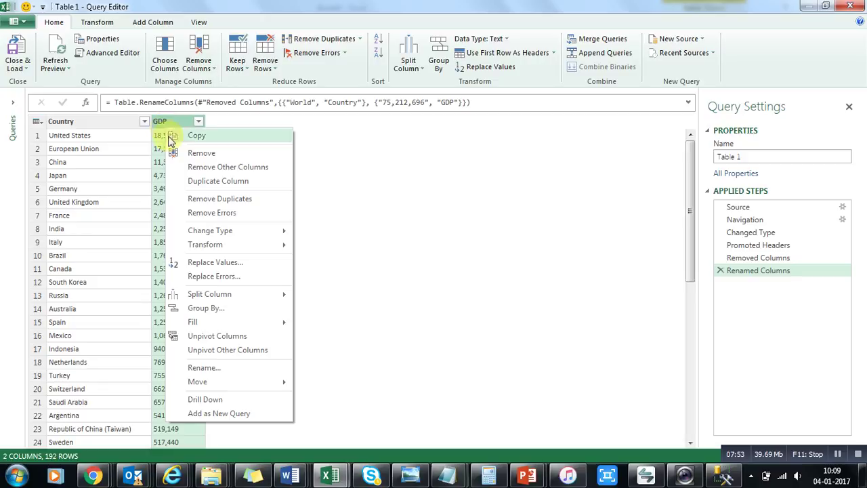
mouse_move(208, 234)
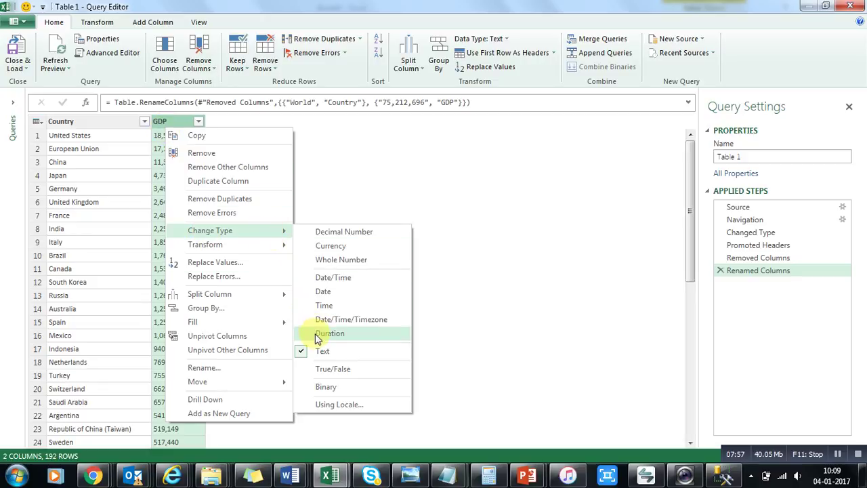
click(329, 233)
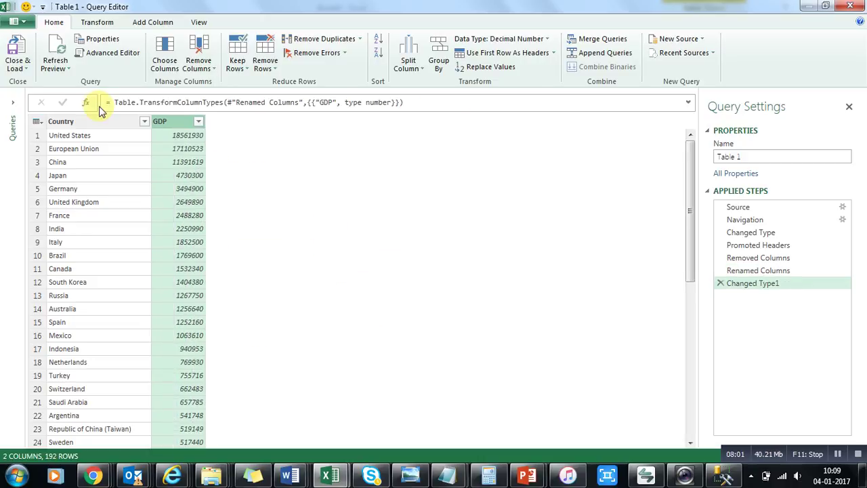
click(27, 73)
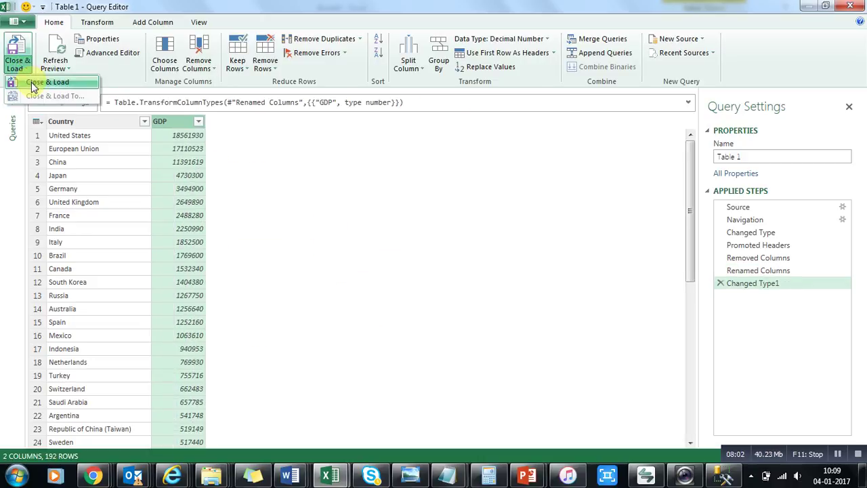
click(33, 84)
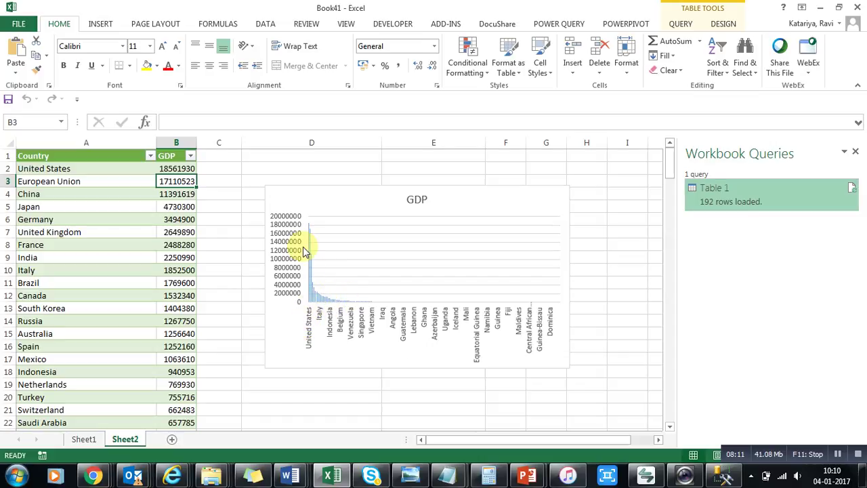
Move the GDP chart up over the table data and enlarge it to about 9.92 cm high by 21.25 cm wide.
click(548, 195)
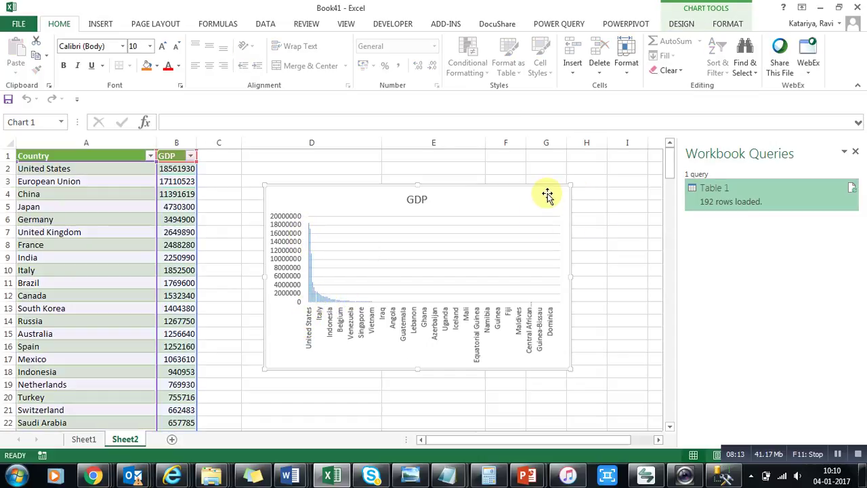
click(684, 24)
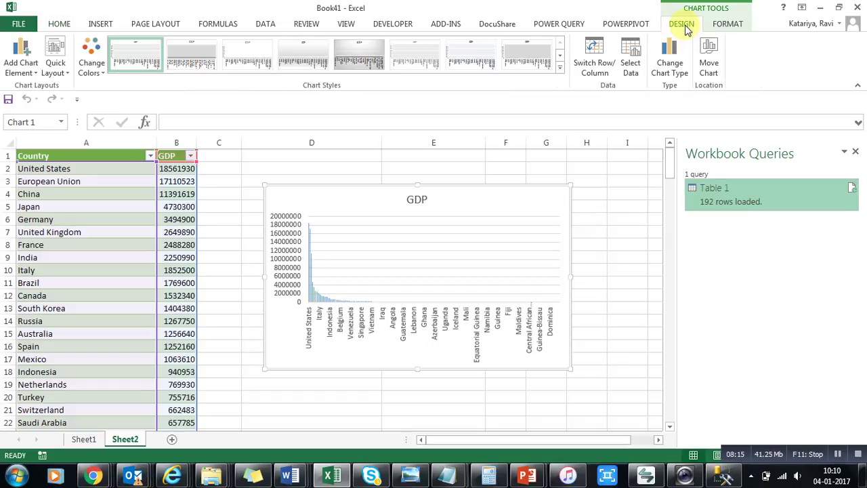
click(727, 26)
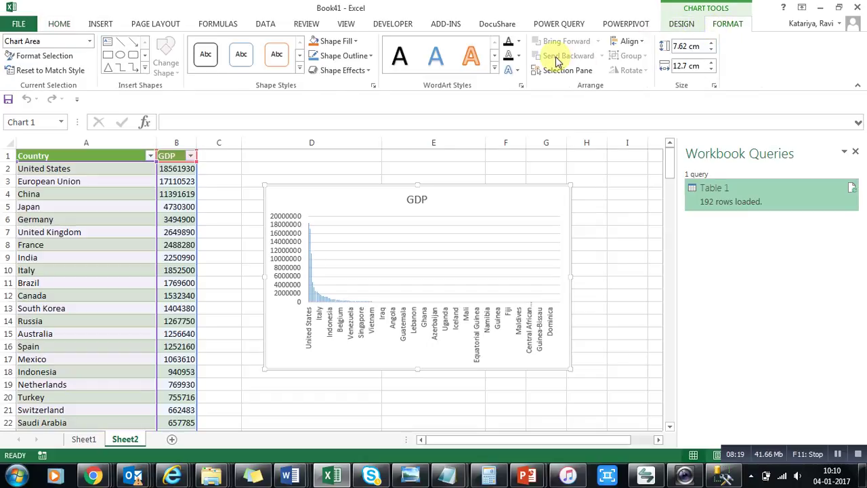
drag(382, 194, 152, 153)
drag(340, 332, 547, 387)
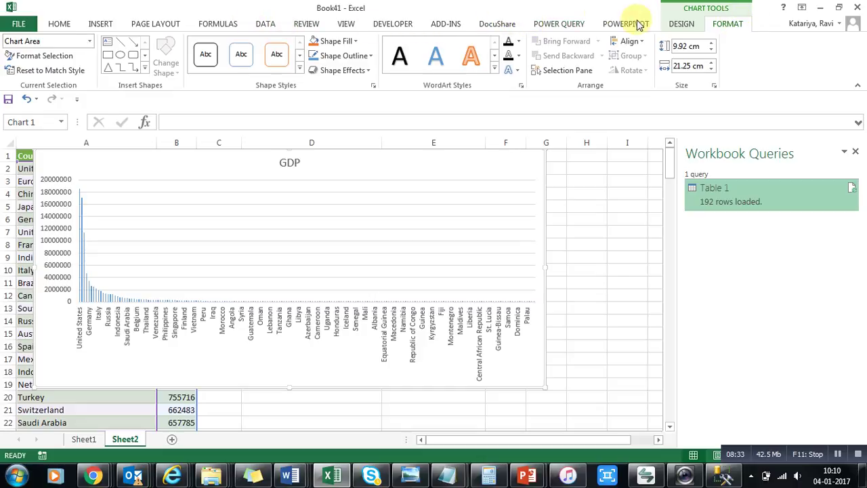
Change the GDP chart's type to Clustered Bar and move the chart against the outer edge of column A.
right_click(280, 181)
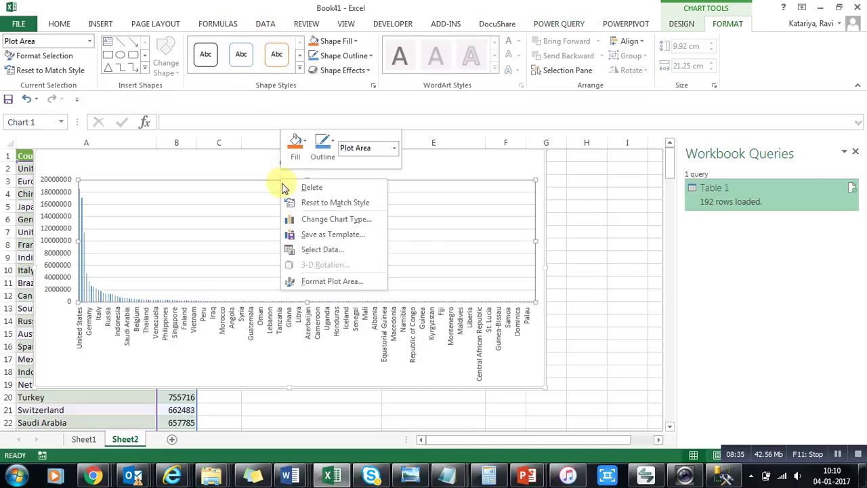
key(Escape)
right_click(211, 171)
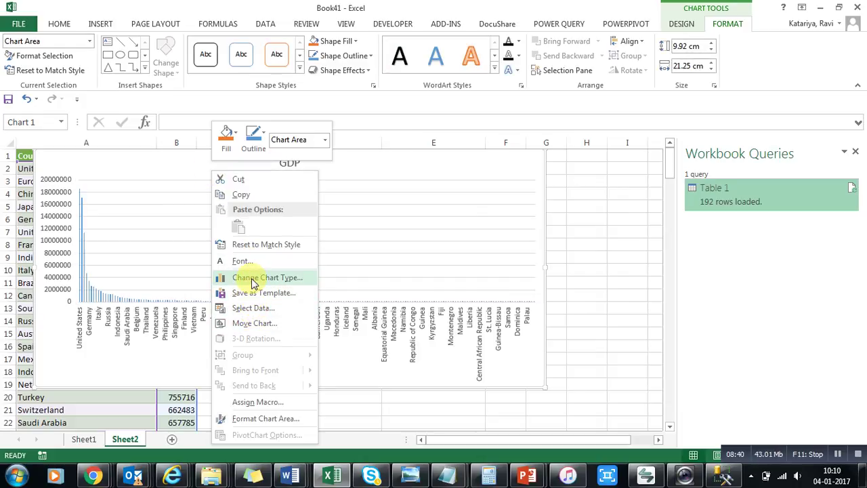
click(252, 278)
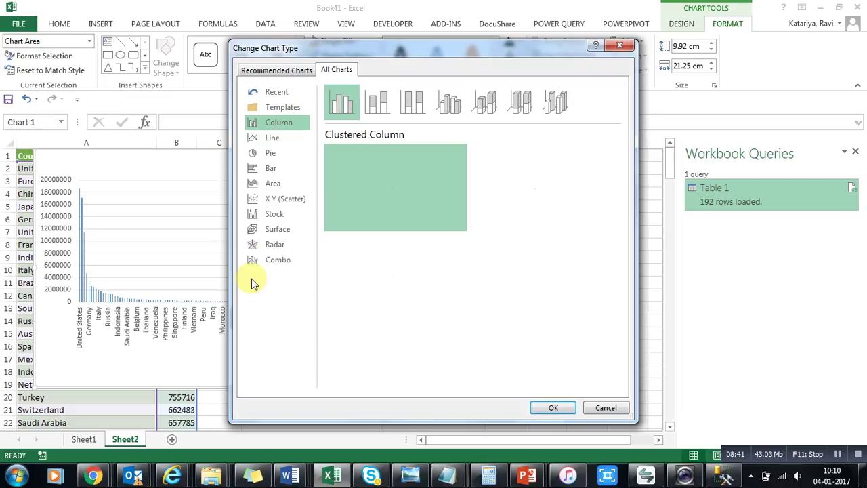
click(364, 114)
mouse_move(464, 163)
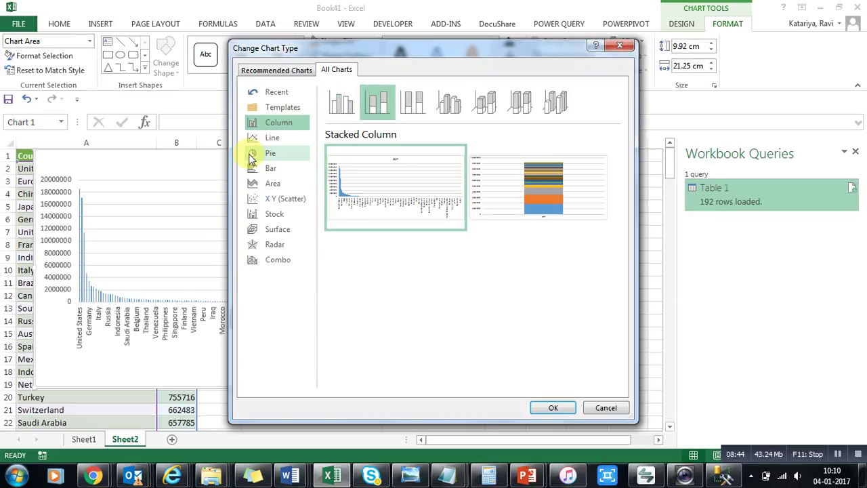
click(263, 156)
click(266, 170)
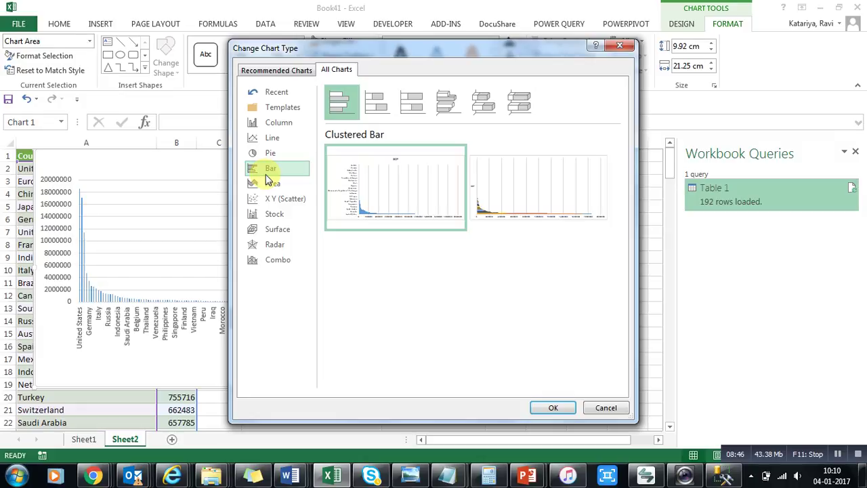
click(275, 125)
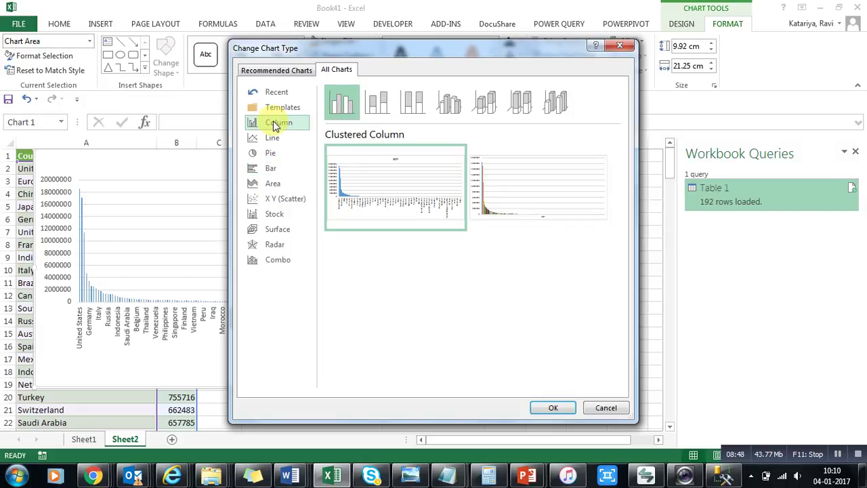
click(364, 107)
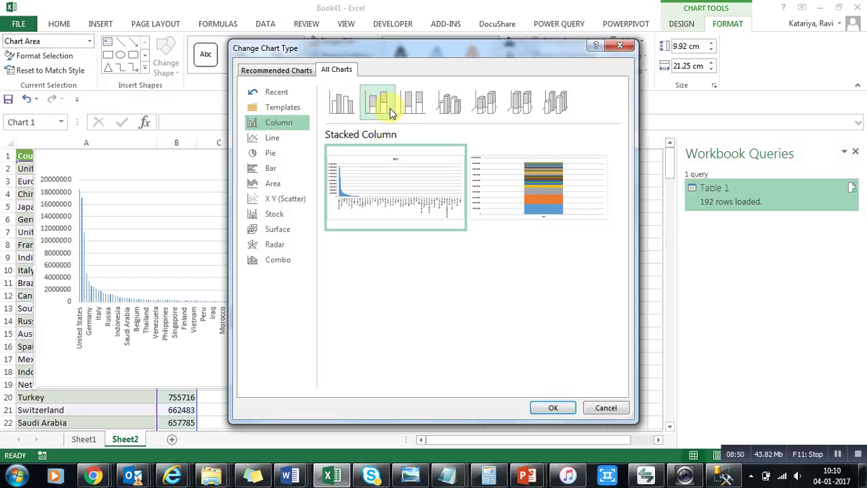
click(418, 110)
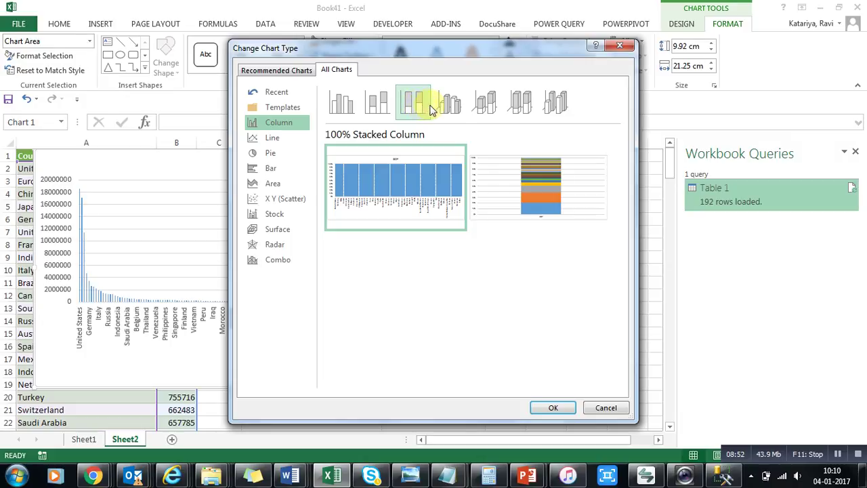
click(449, 103)
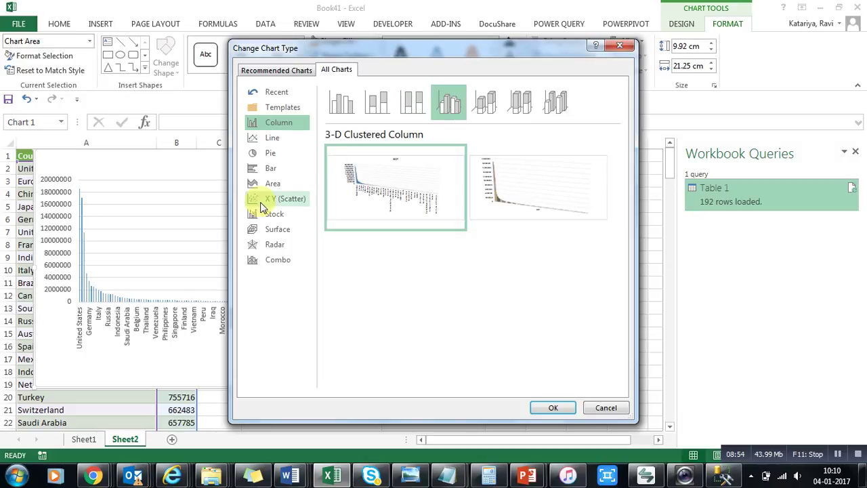
click(274, 170)
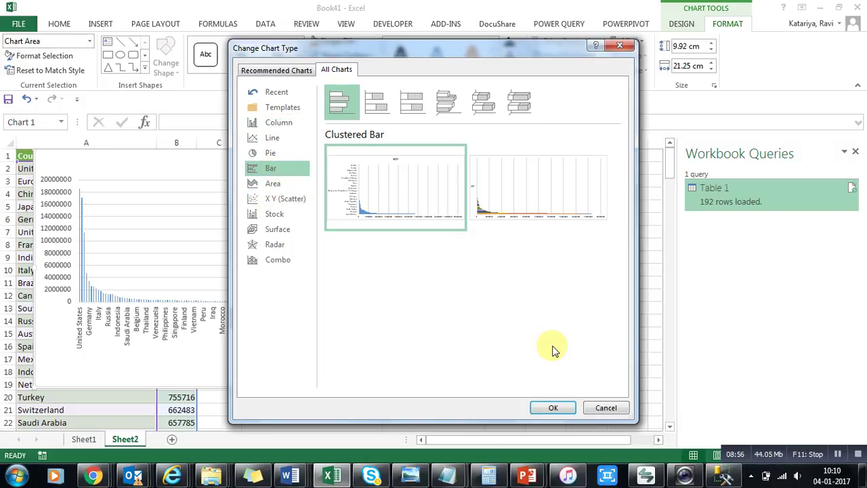
click(555, 407)
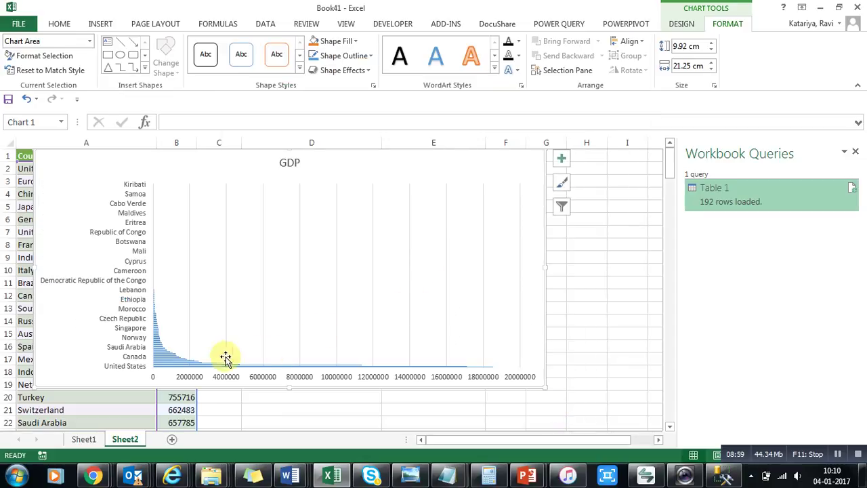
drag(337, 163, 319, 165)
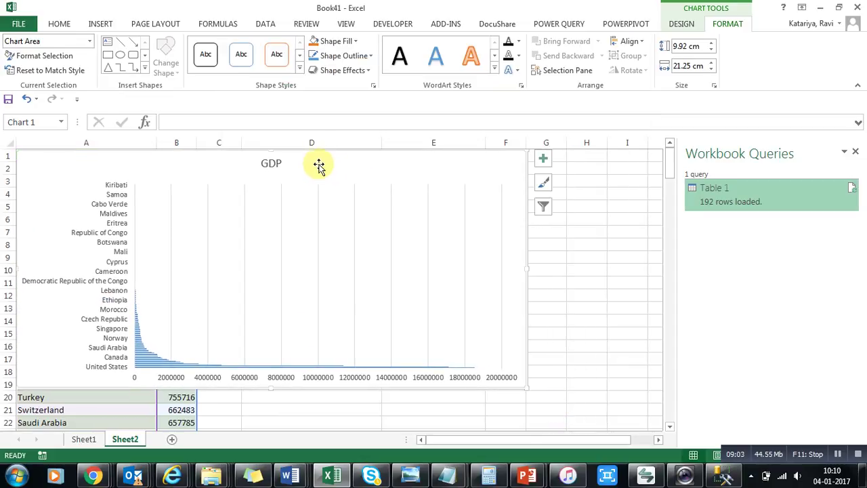
click(554, 388)
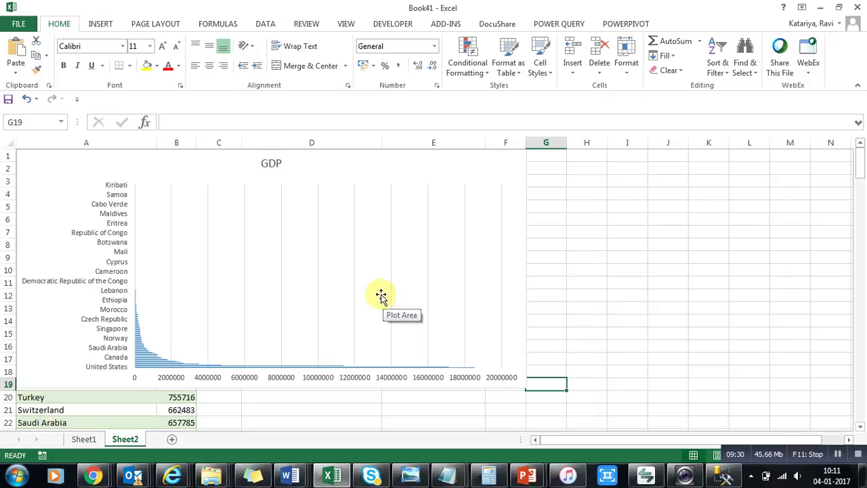
Refresh all of the workbook's data connections to update the GDP table and chart from the web source.
click(266, 25)
click(196, 48)
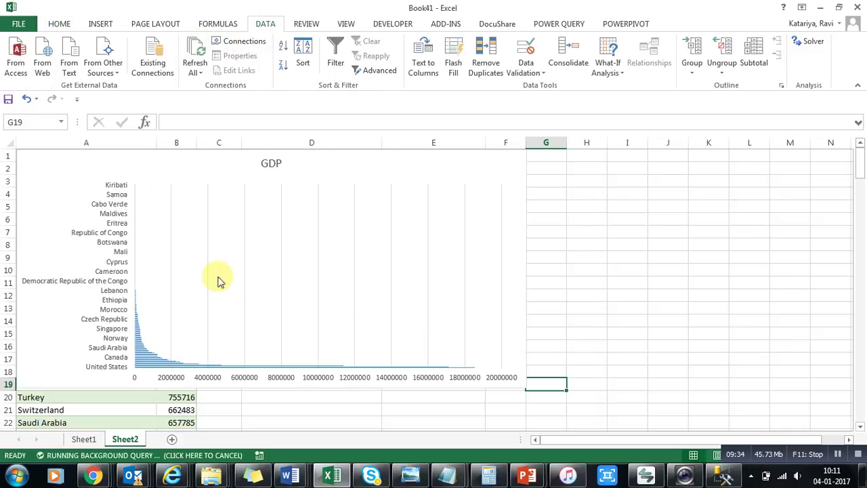
click(434, 270)
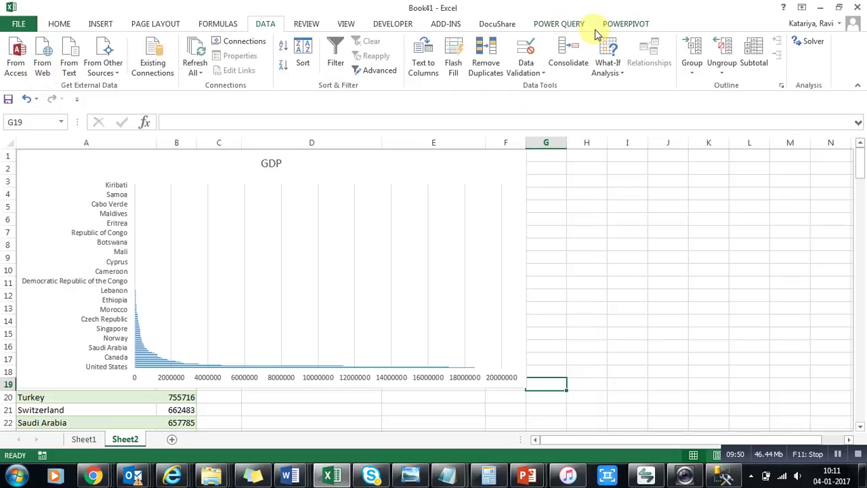
Display the Power Query commands for getting external data.
click(554, 25)
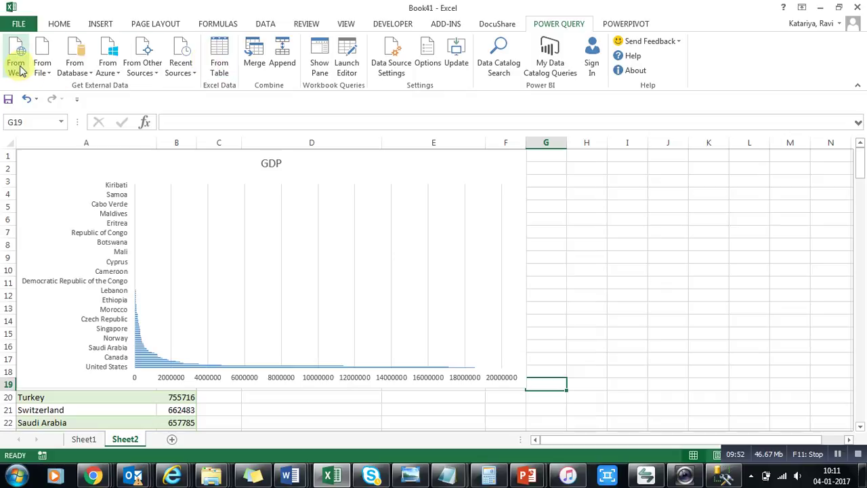